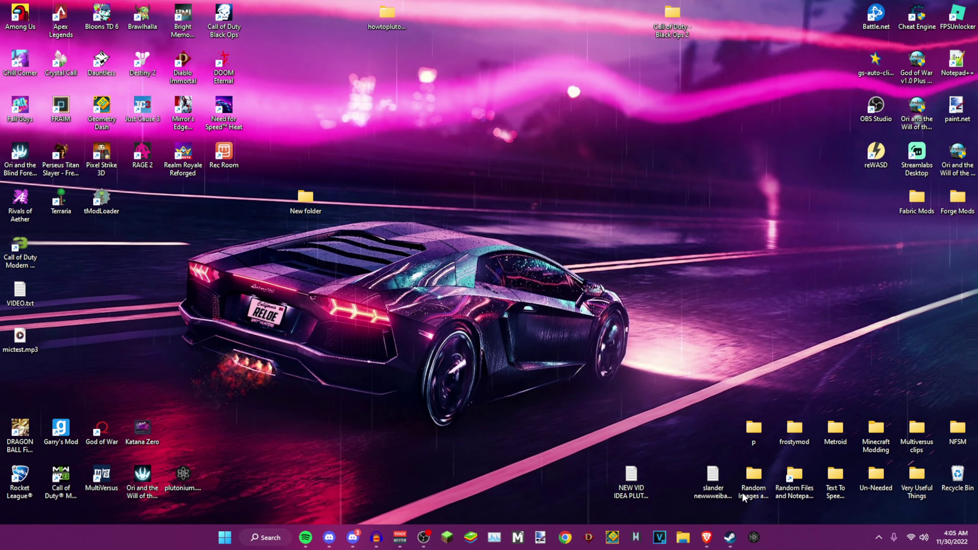
Switch to the Brave browser and load the plutonium.pw website in a new tab
left_click(712, 538)
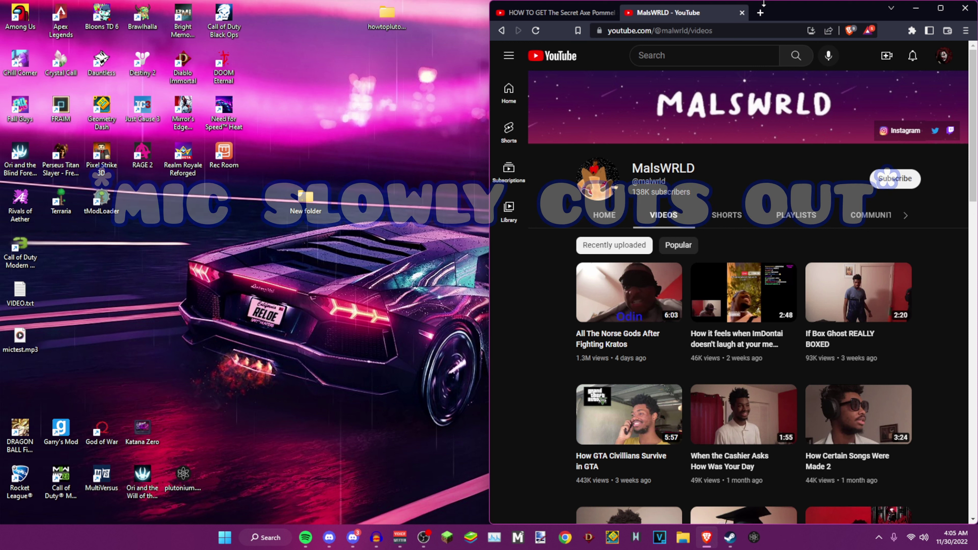
left_click(761, 13)
type("https://plutonium.pw/https://plutonium.pw/")
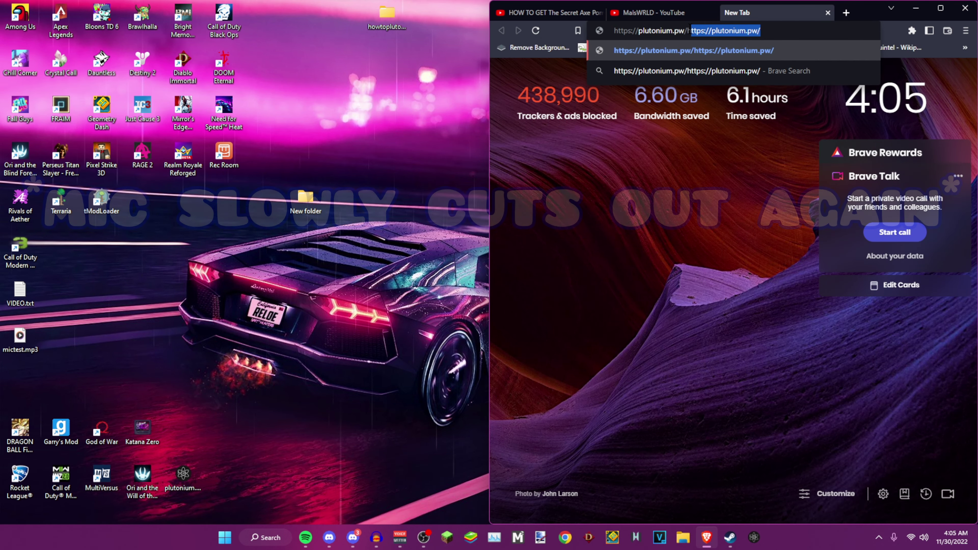
key("BackSpace")
key("BackSpace")
key("BackSpace")
key("BackSpace")
key("Return")
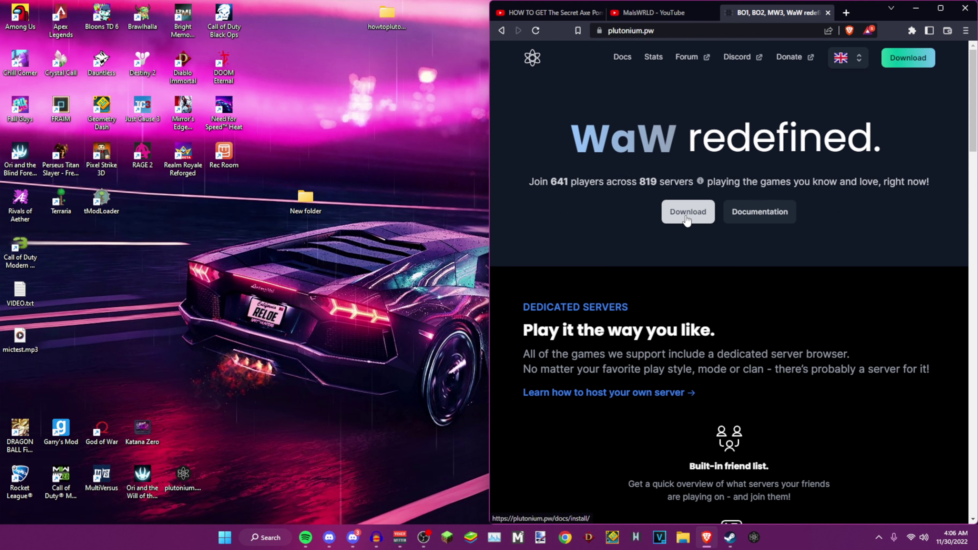
Open the site's Plutonium installation guide, maximize the browser window, and review the launcher instructions, including the SmartScreen prompts
left_click(688, 211)
key("super+Up")
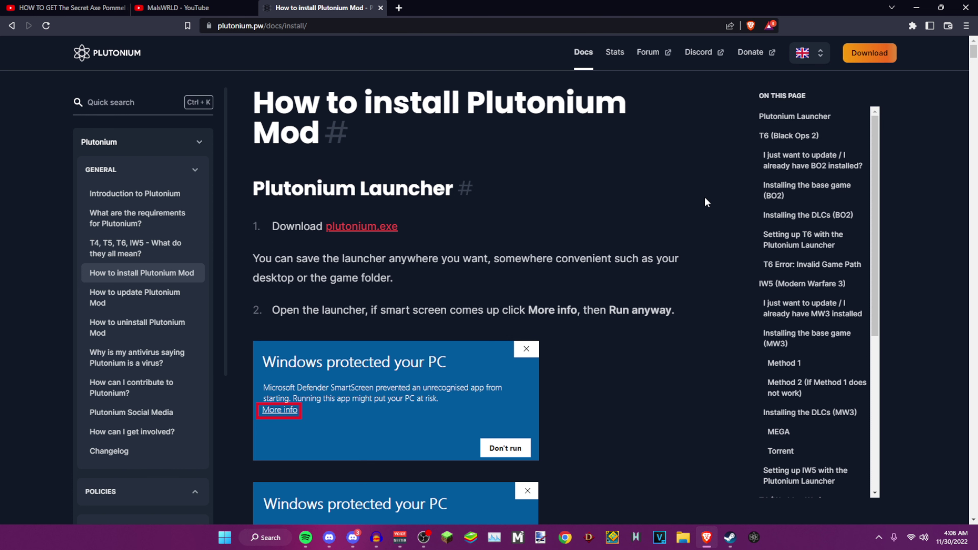
scroll(678, 160, "down", 3)
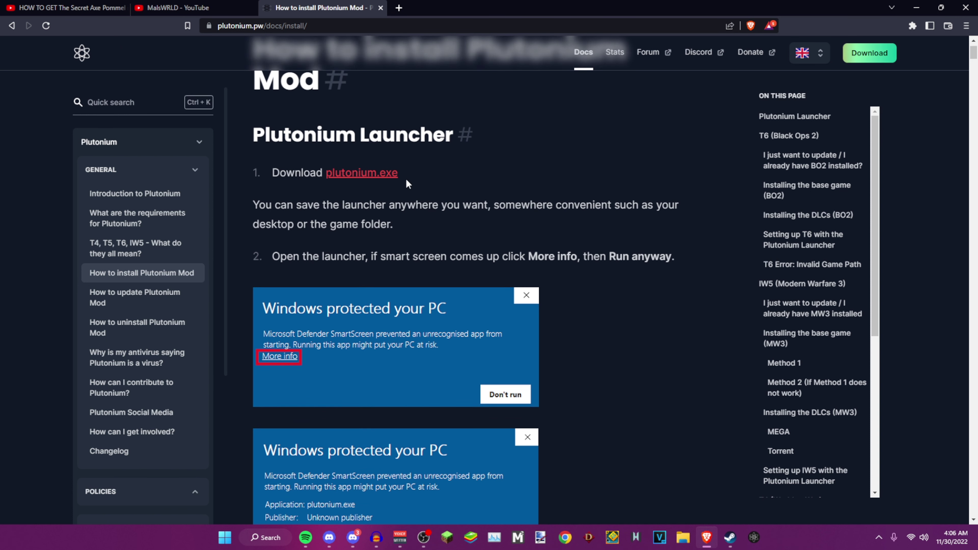
scroll(648, 204, "down", 4)
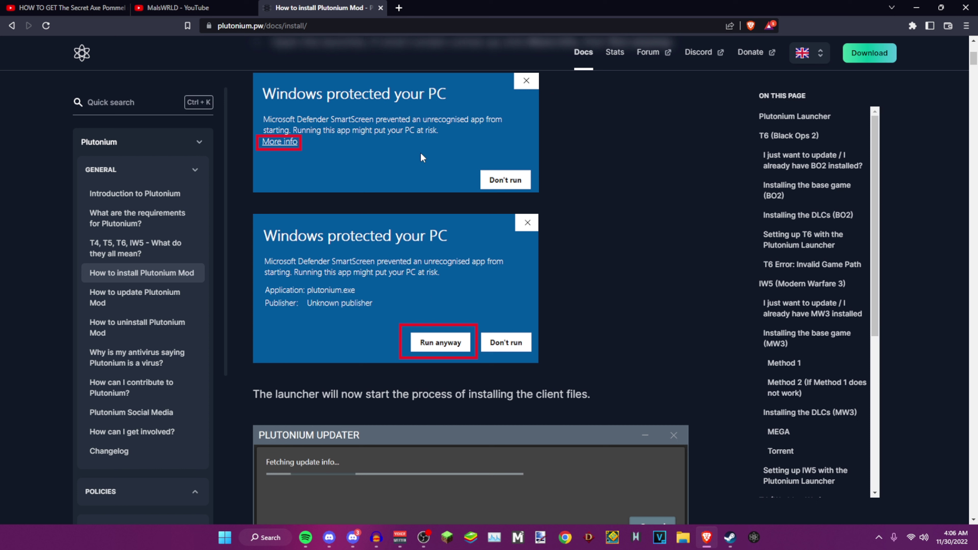
scroll(424, 162, "up", 1)
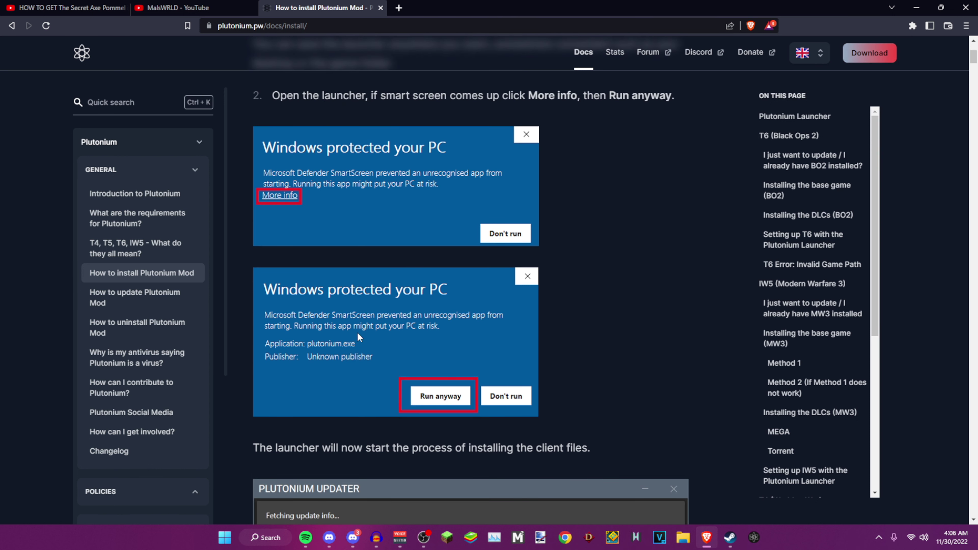
scroll(476, 376, "down", 1)
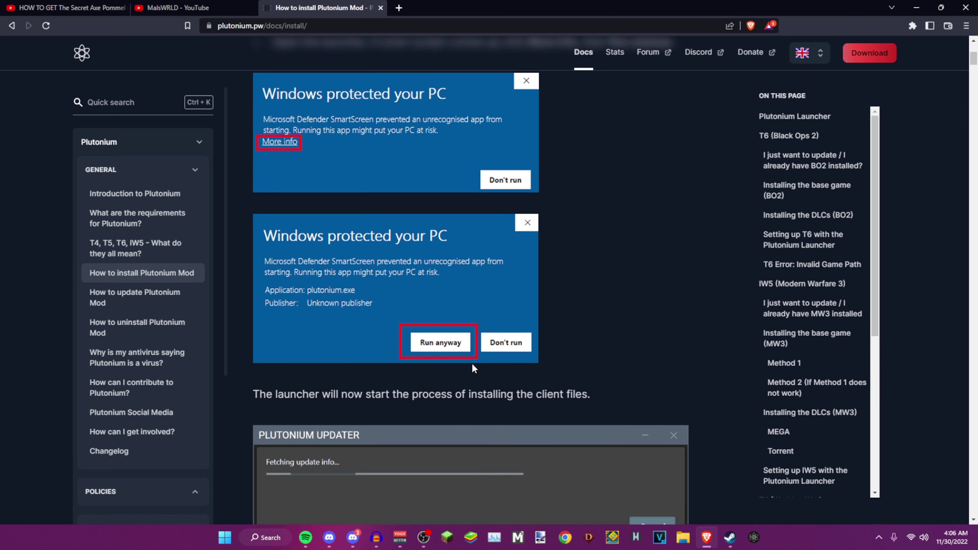
scroll(459, 329, "down", 1)
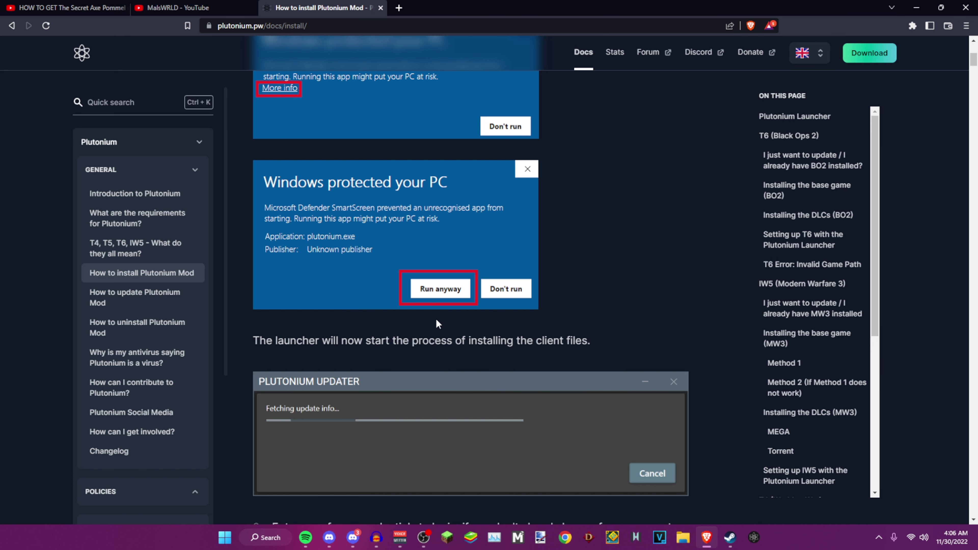
scroll(435, 328, "down", 5)
scroll(443, 293, "up", 11)
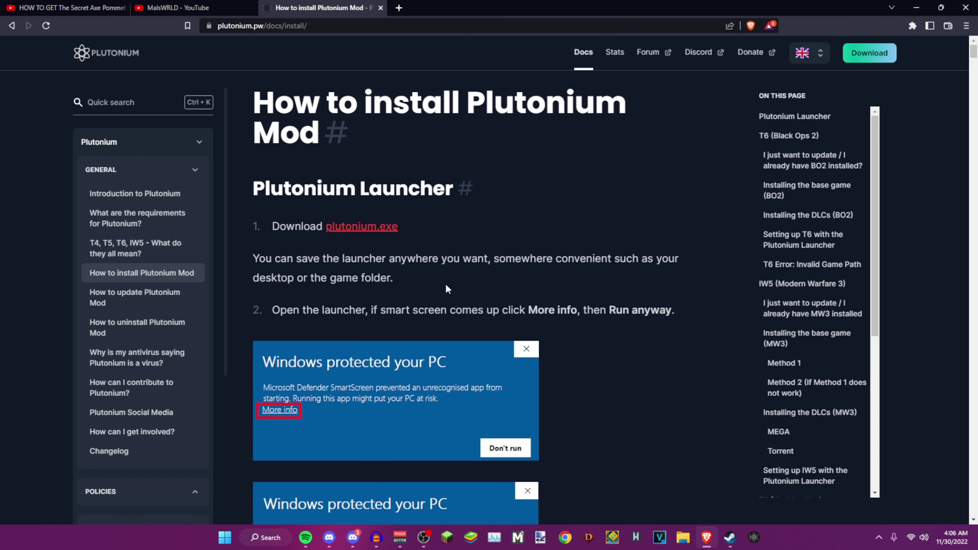
Download plutonium.exe from the installation guide, save it, and launch the downloaded file
left_click(373, 227)
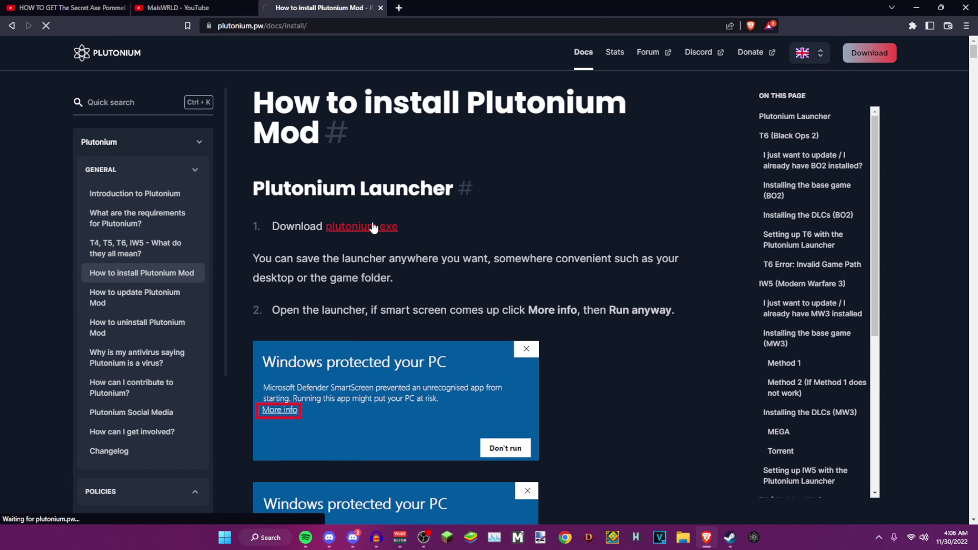
left_click(424, 412)
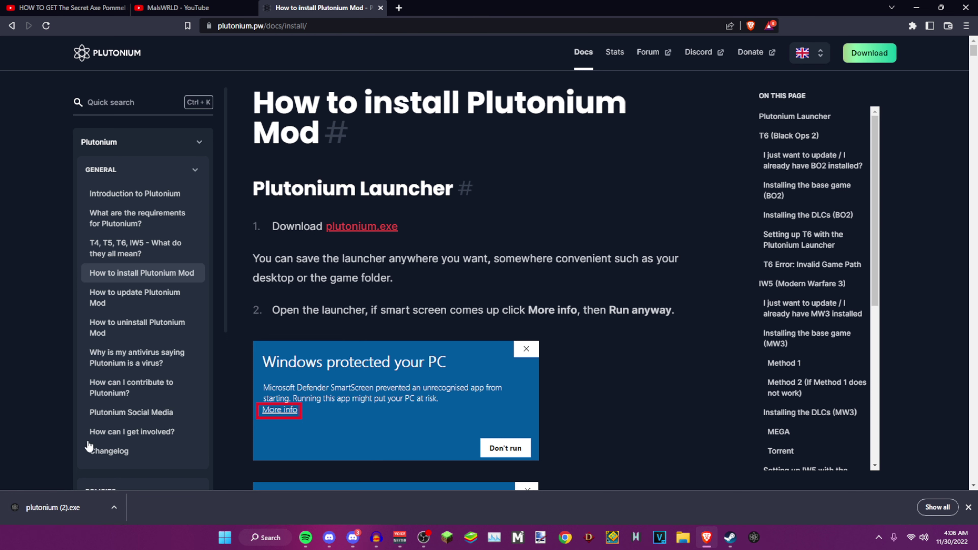
left_click(78, 513)
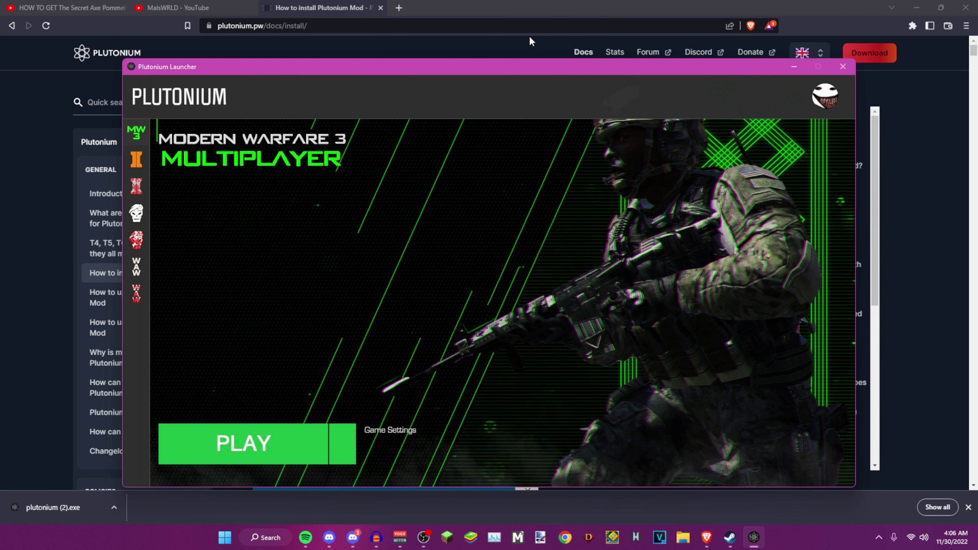
View the Plutonium forum registration page at forum.plutonium.pw/register in a new browser tab, and close that tab
left_click(398, 6)
left_click(398, 7)
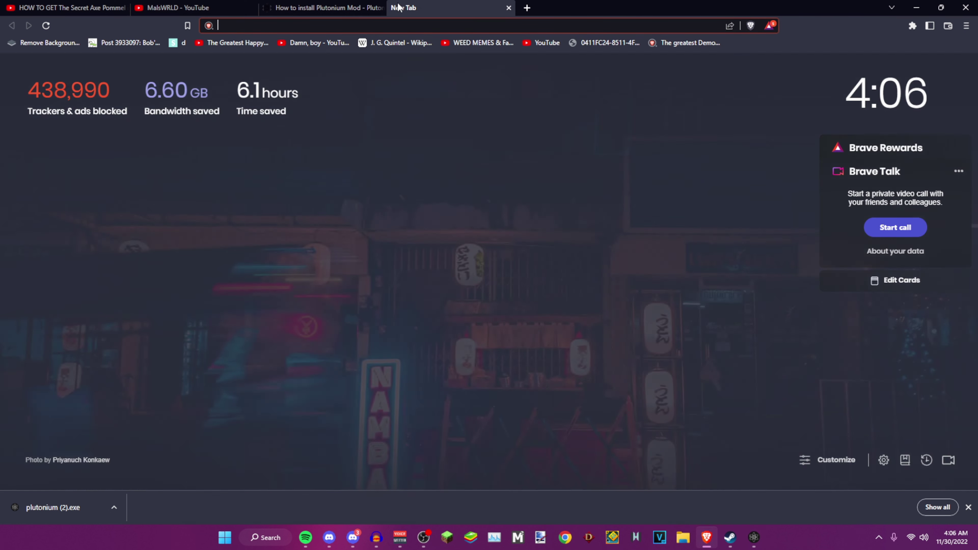
type("tr")
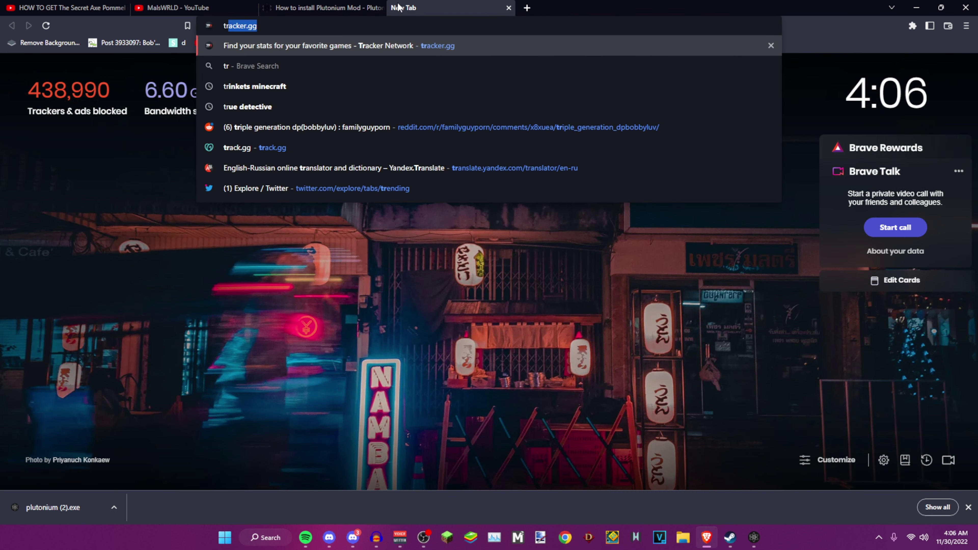
key("BackSpace")
key("BackSpace")
key("BackSpace")
type("regi")
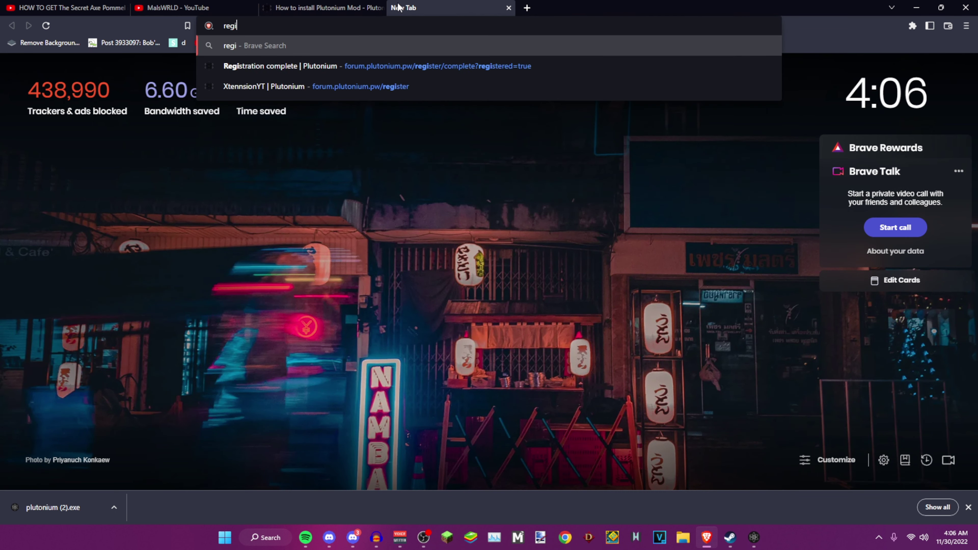
key("Down")
key("Down")
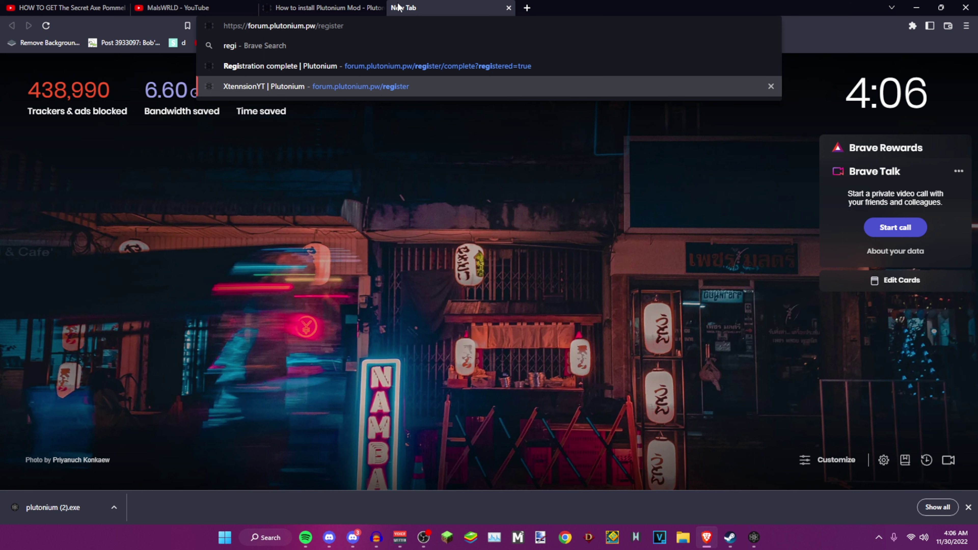
key("Return")
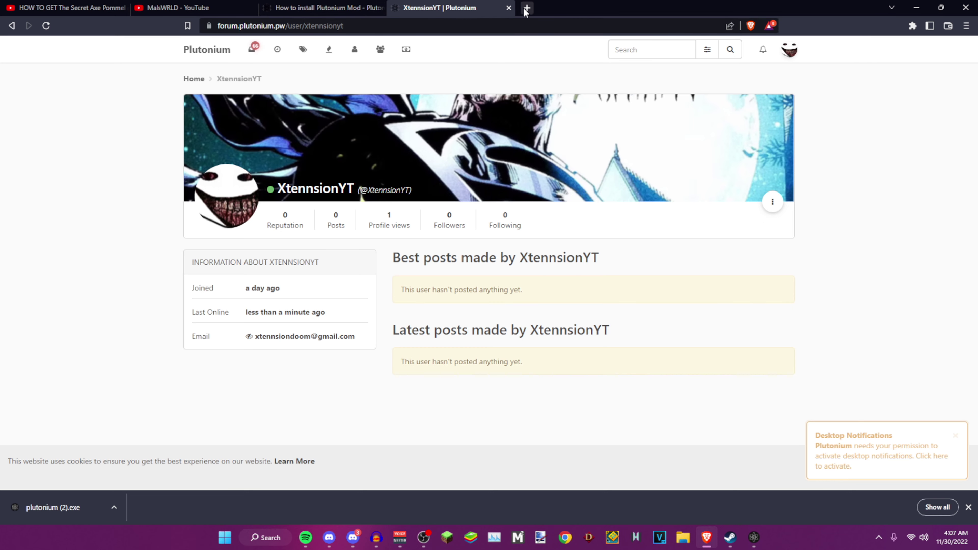
left_click(509, 8)
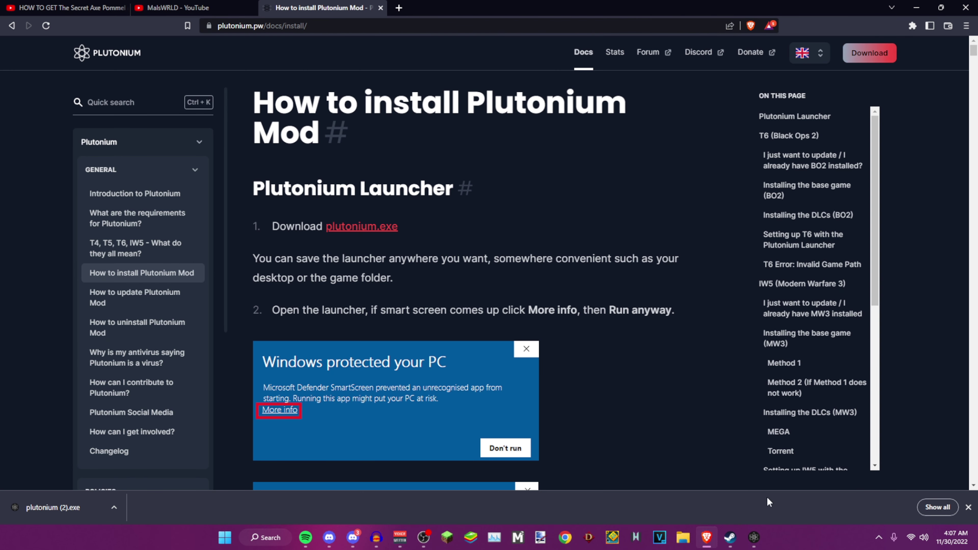
Switch to the Plutonium Launcher and view the account panel with its logout option, then close the panel
left_click(762, 537)
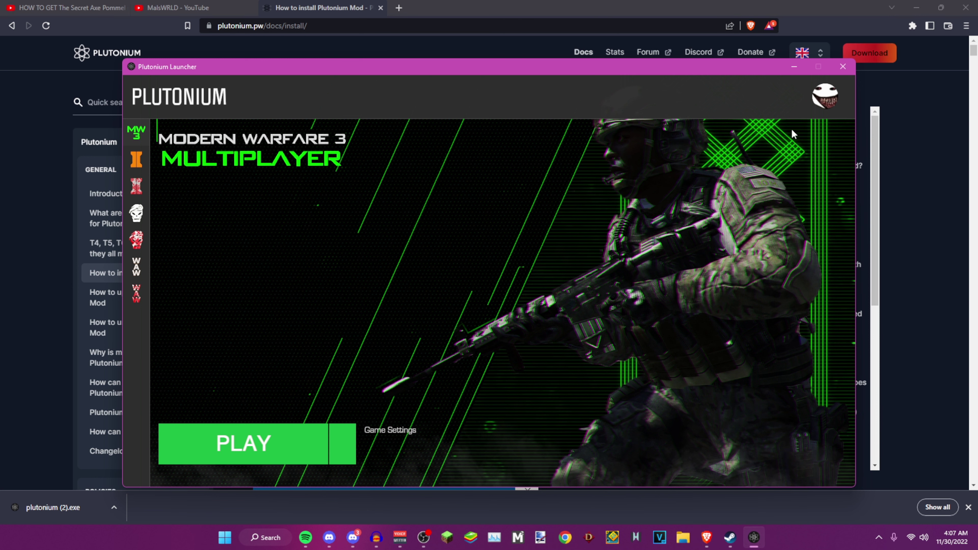
left_click(825, 97)
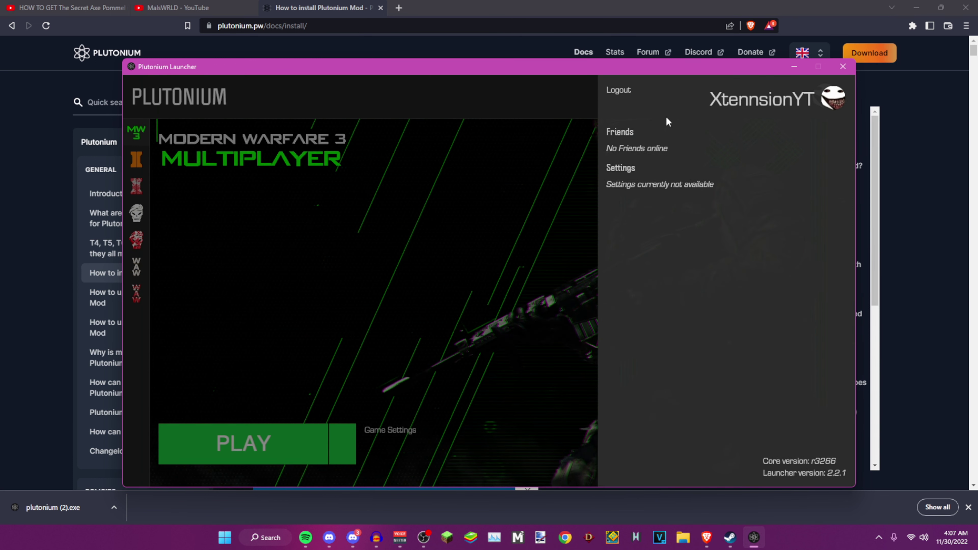
left_click(555, 176)
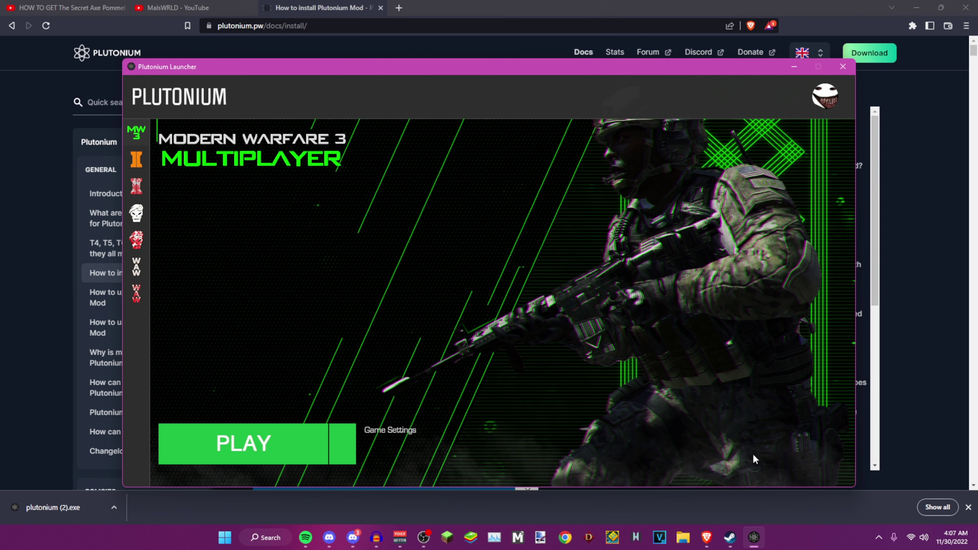
Look through the launcher's game pages for T6, T5, T4 and IW5 Multiplayer
mouse_move(154, 137)
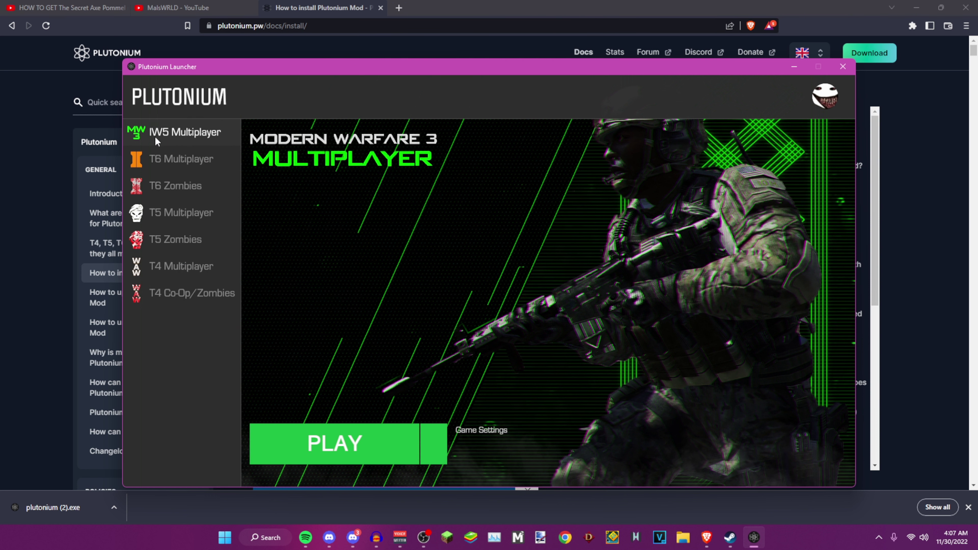
left_click(170, 157)
left_click(188, 220)
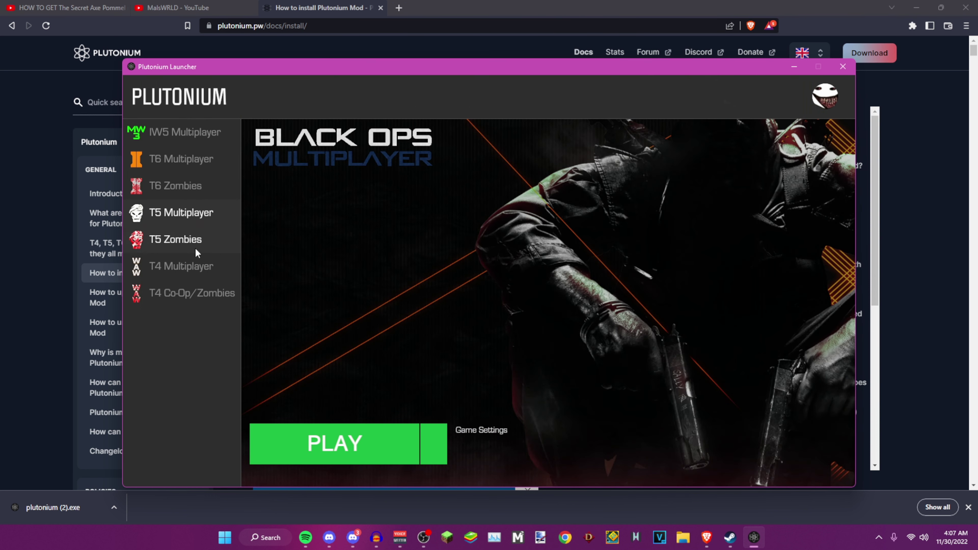
left_click(201, 258)
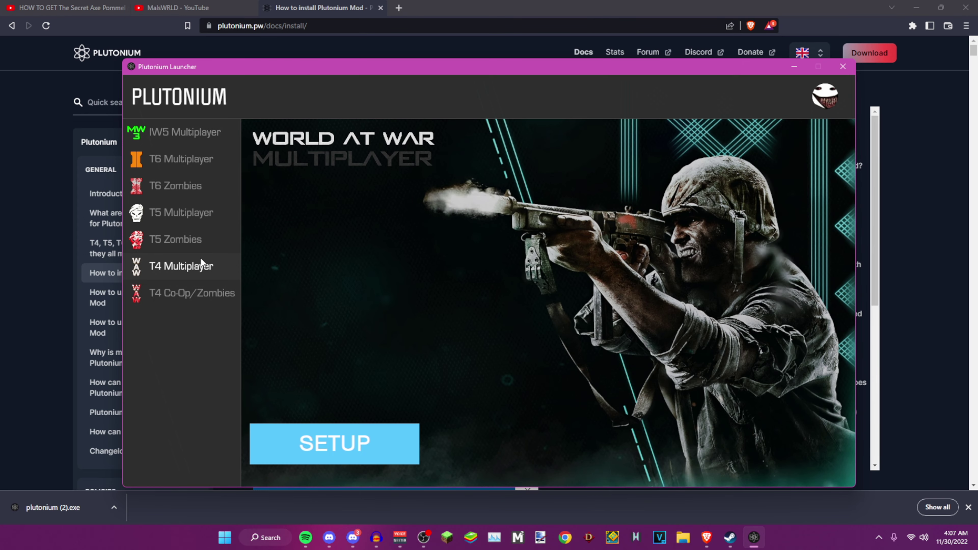
left_click(178, 130)
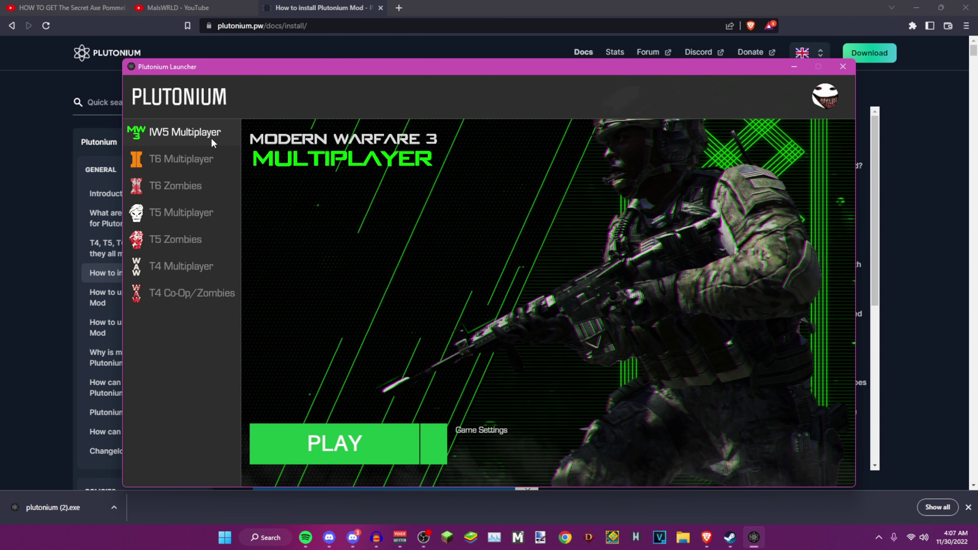
Start the setup for T4 Multiplayer and browse the folder selection to SteamLibrary\steamapps\common on drive H
left_click(182, 267)
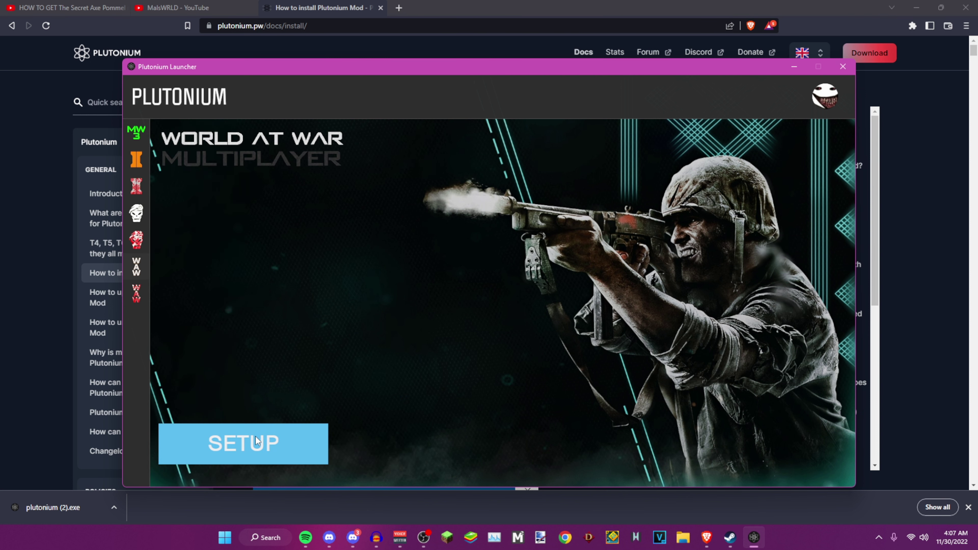
left_click(257, 441)
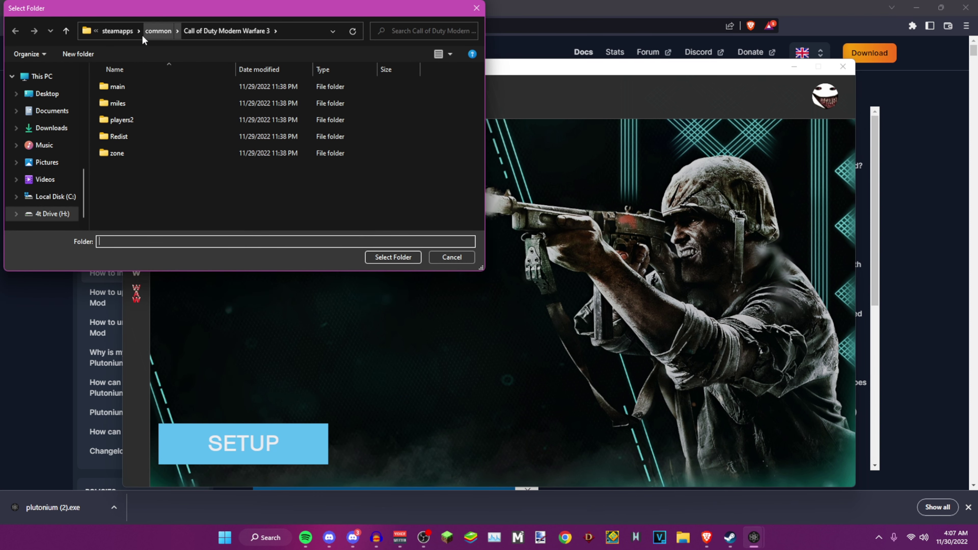
left_click(148, 31)
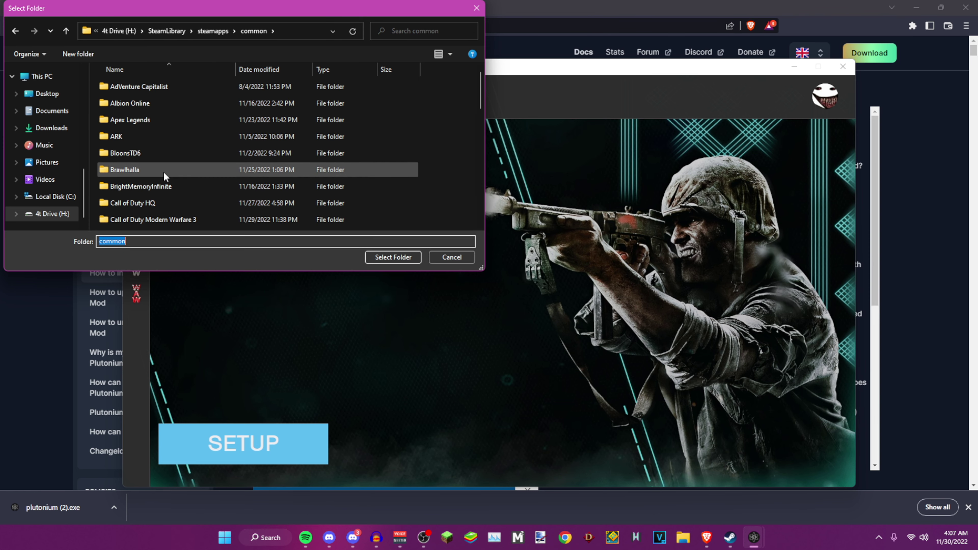
scroll(164, 175, "down", 1)
left_click_drag(201, 13, 691, 112)
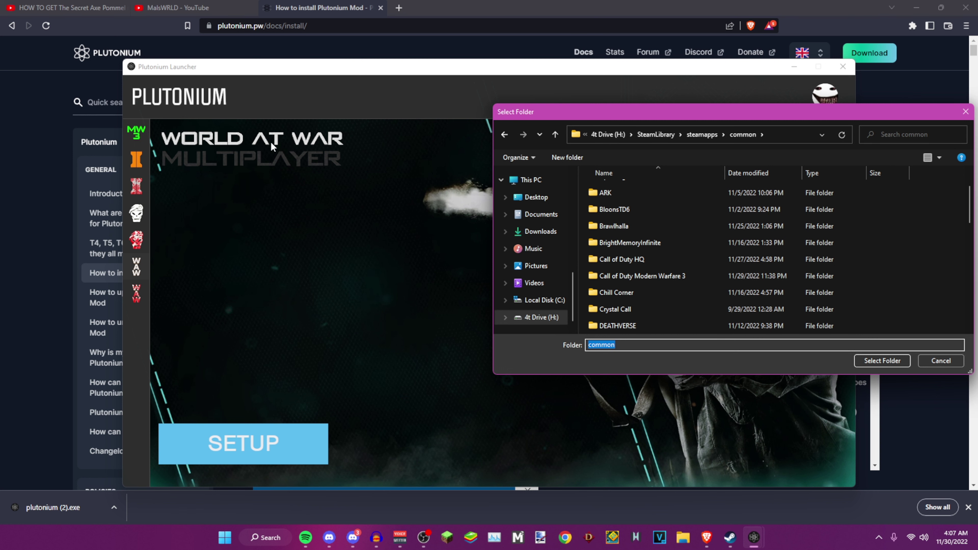
Choose the Call of Duty Modern Warfare 3 folder inside steamapps\common as the game folder
left_click(140, 139)
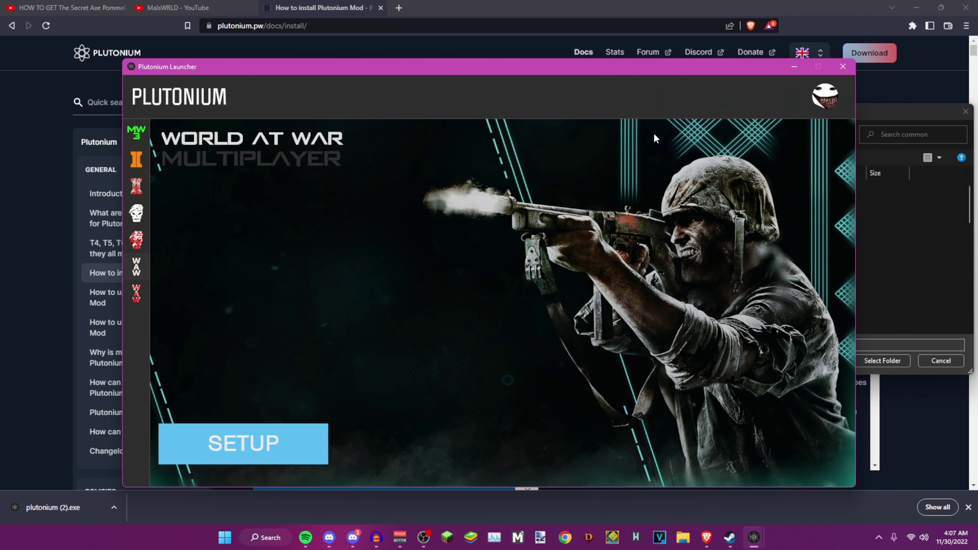
left_click(911, 268)
left_click_drag(775, 109, 608, 94)
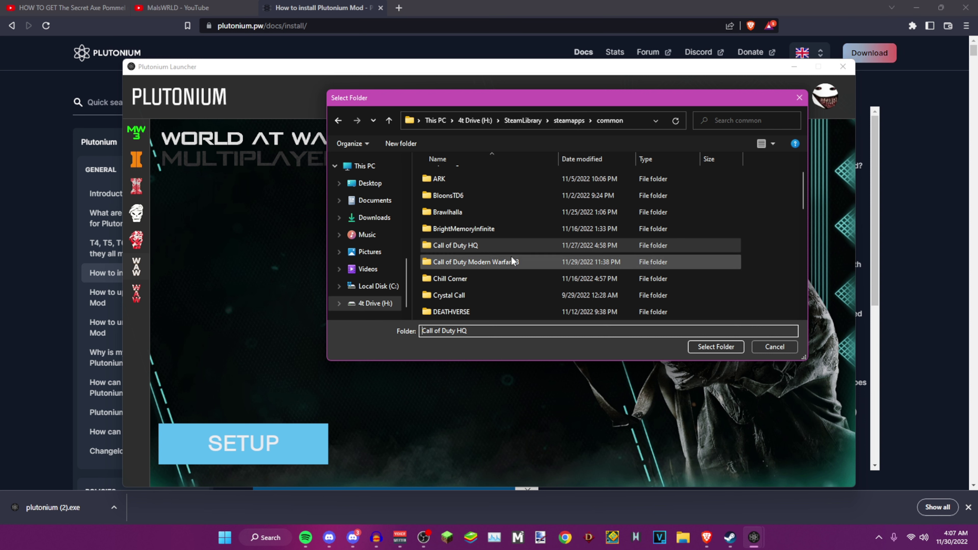
left_click(489, 263)
scroll(481, 246, "down", 1)
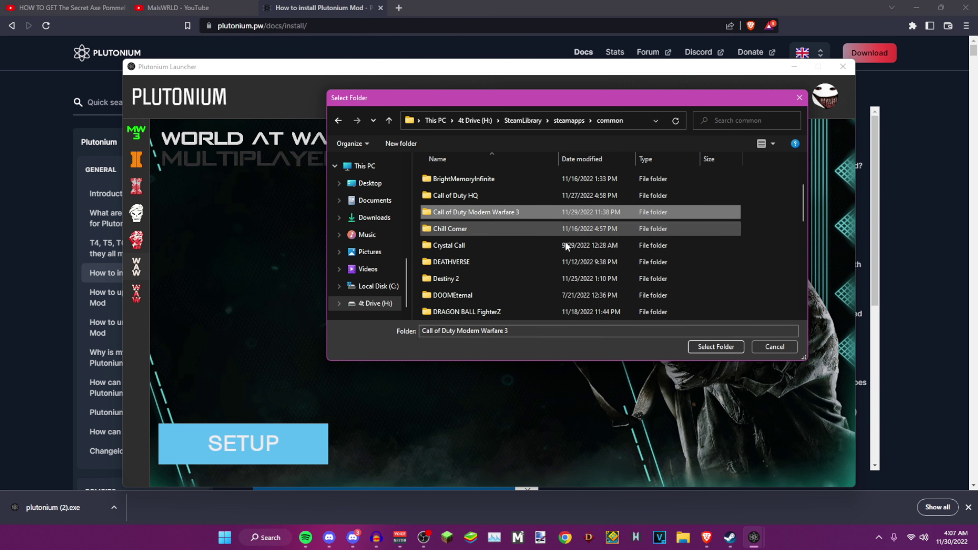
left_click(709, 346)
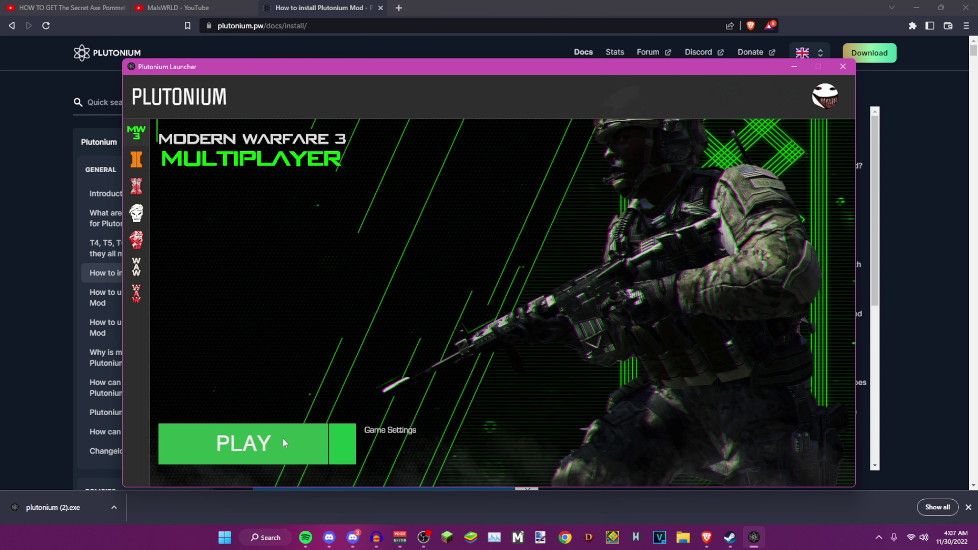
mouse_move(133, 172)
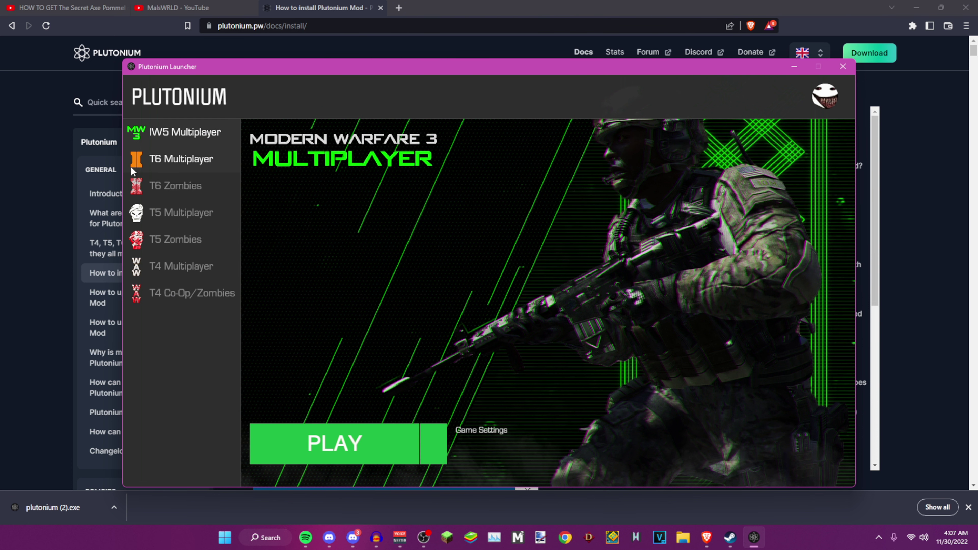
View the T5 Multiplayer page, then select T6 Multiplayer and launch Black Ops II Multiplayer
left_click(185, 217)
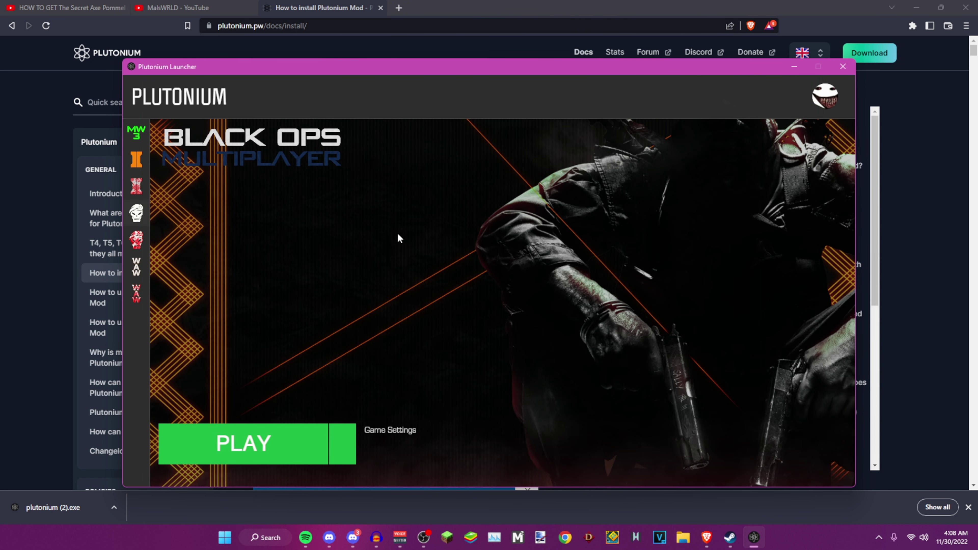
mouse_move(148, 160)
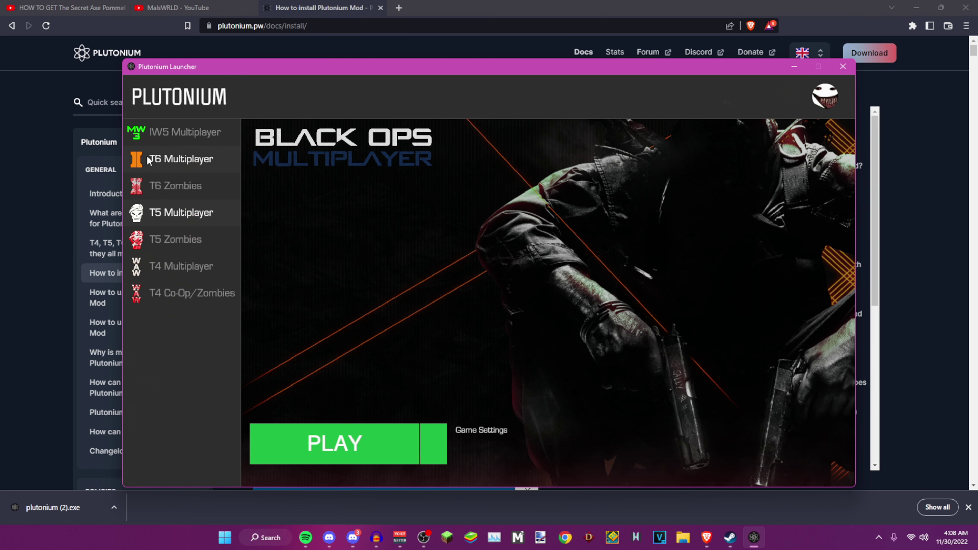
left_click(148, 160)
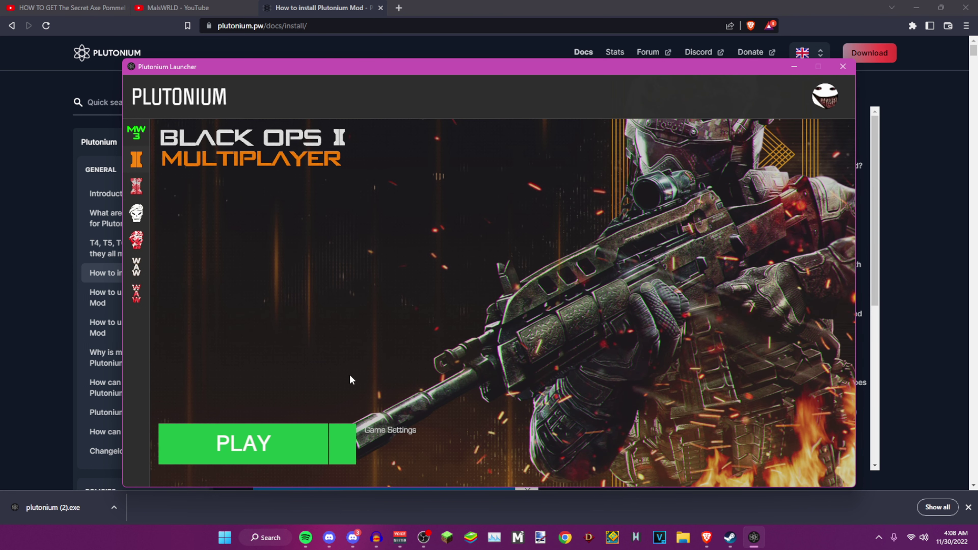
left_click(276, 443)
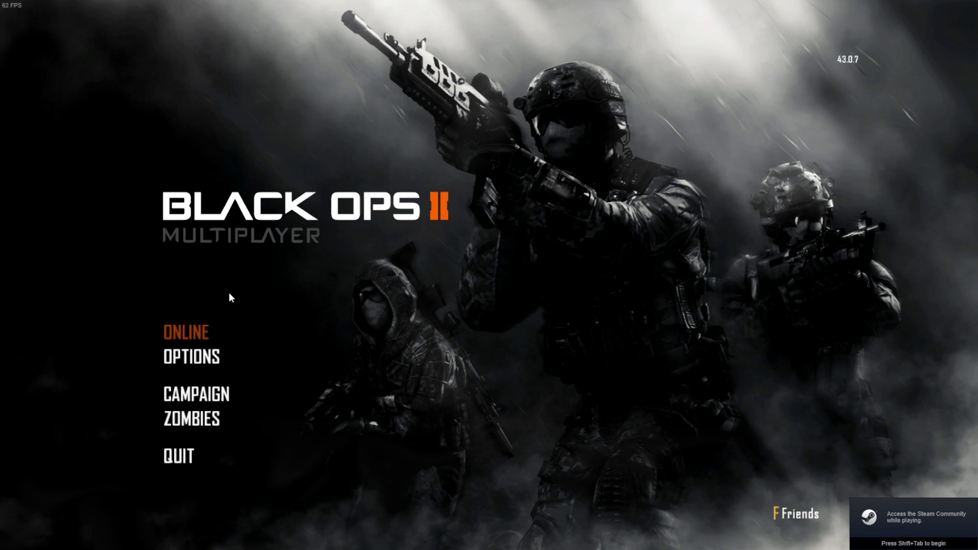
Look over the graphics settings, including Field of View, in the game's options and return to the main menu
left_click(214, 350)
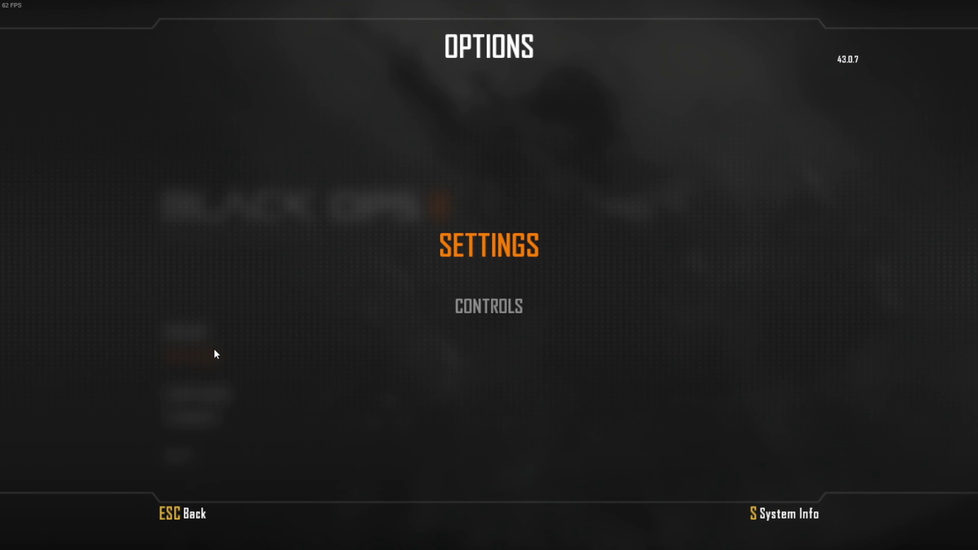
left_click(486, 244)
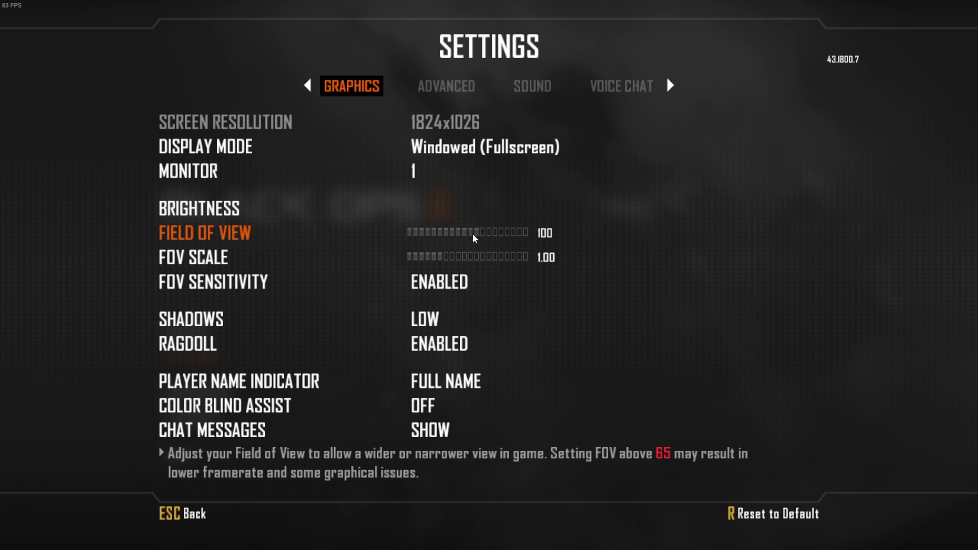
key("Escape")
key("Escape")
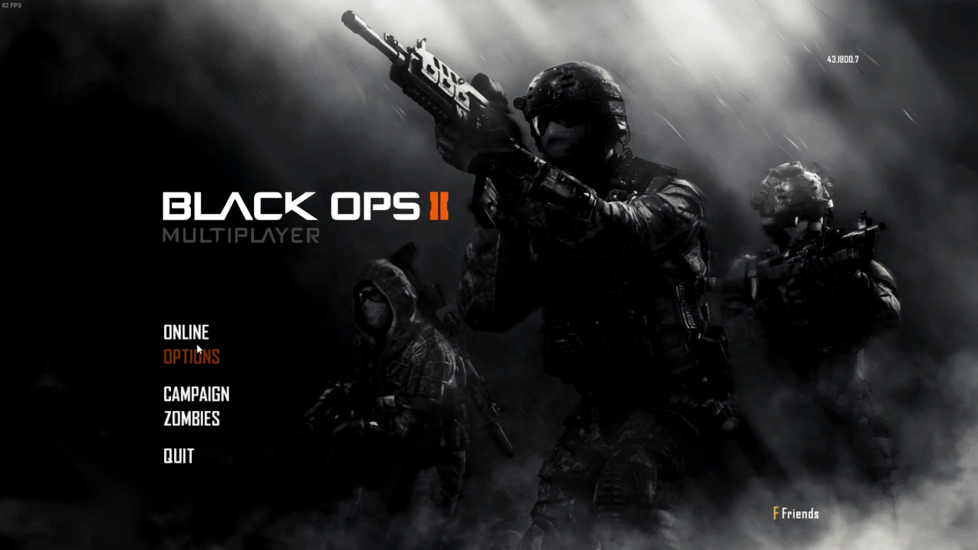
In the online Public Match lobby, bring up and decline the Unlock All prompt, and view the player's playercard
left_click(194, 337)
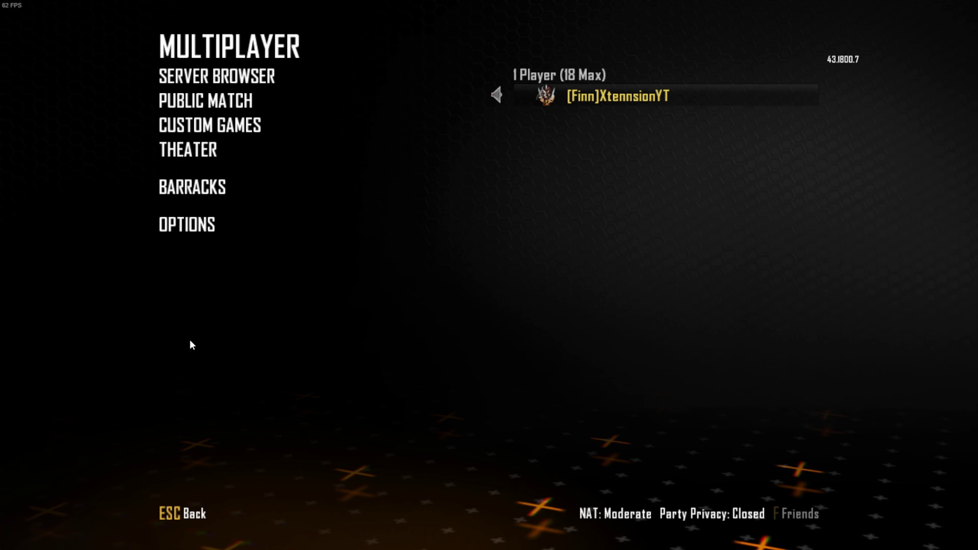
left_click(230, 109)
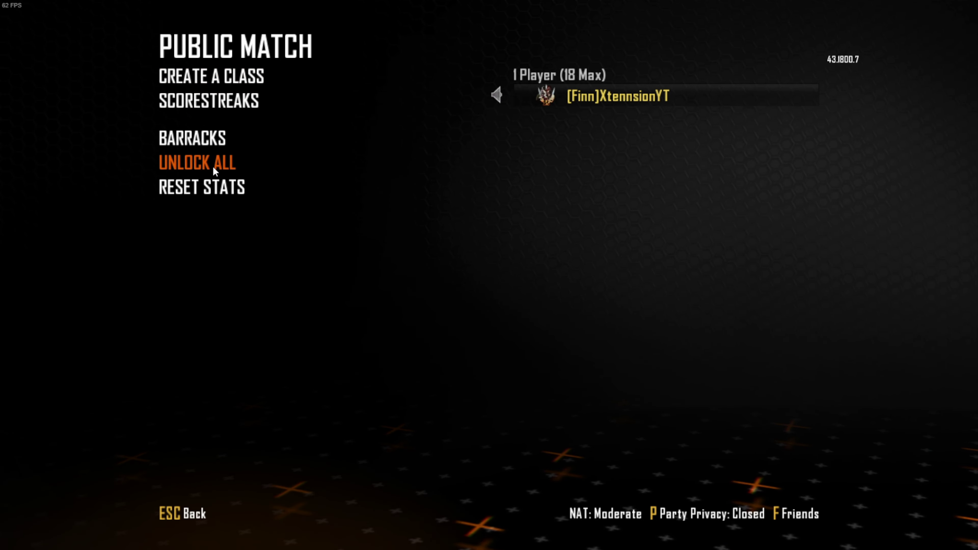
left_click(213, 168)
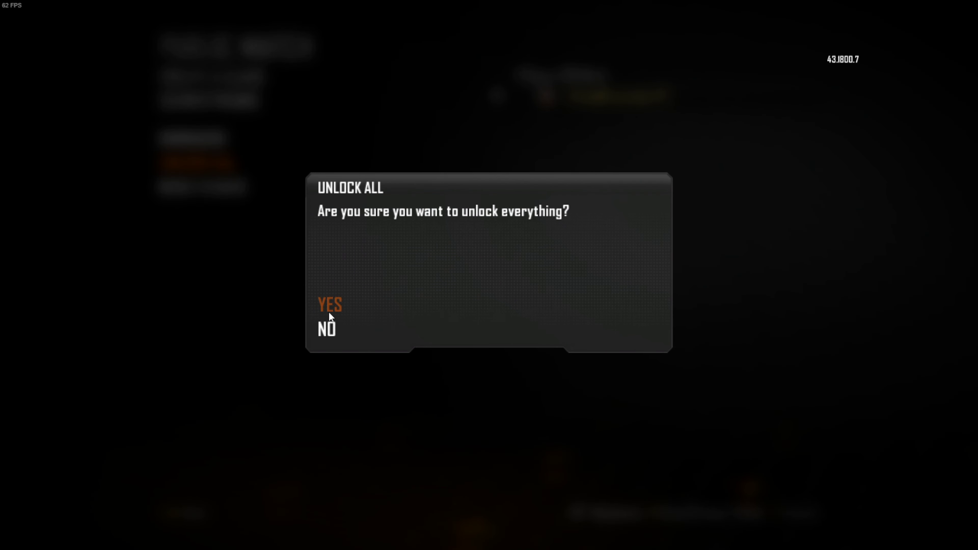
left_click(328, 329)
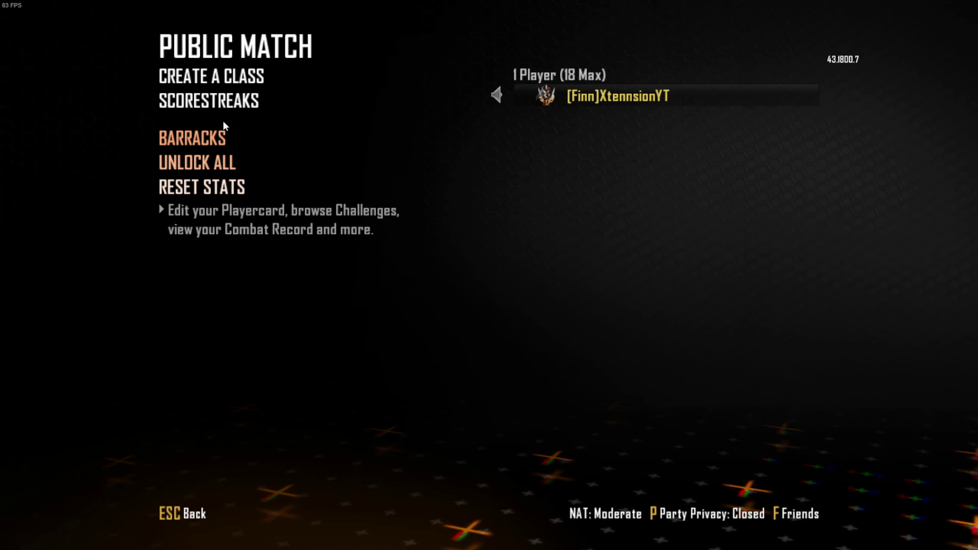
left_click(531, 101)
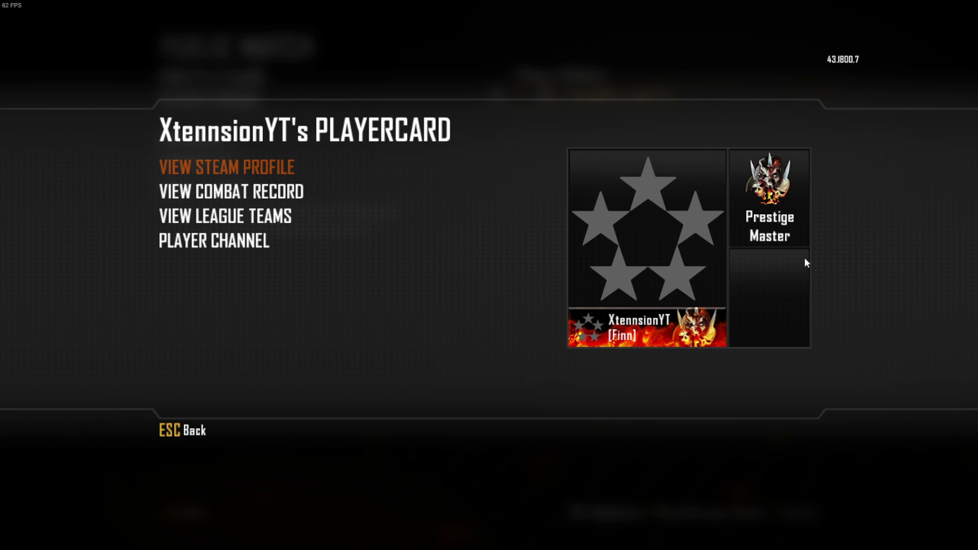
key("Escape")
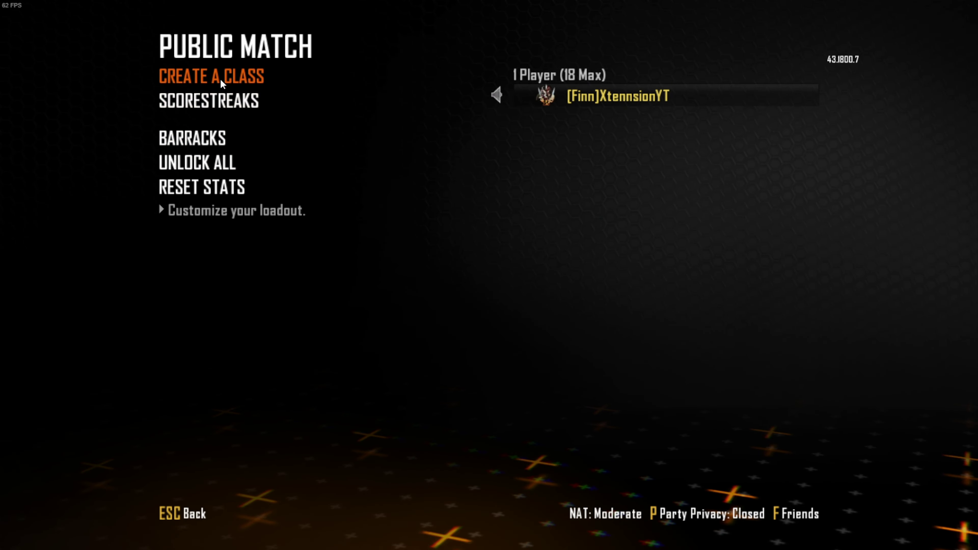
Open the Remington class in Create a Class and apply the Diamond camo to the R870 MCS
left_click(221, 79)
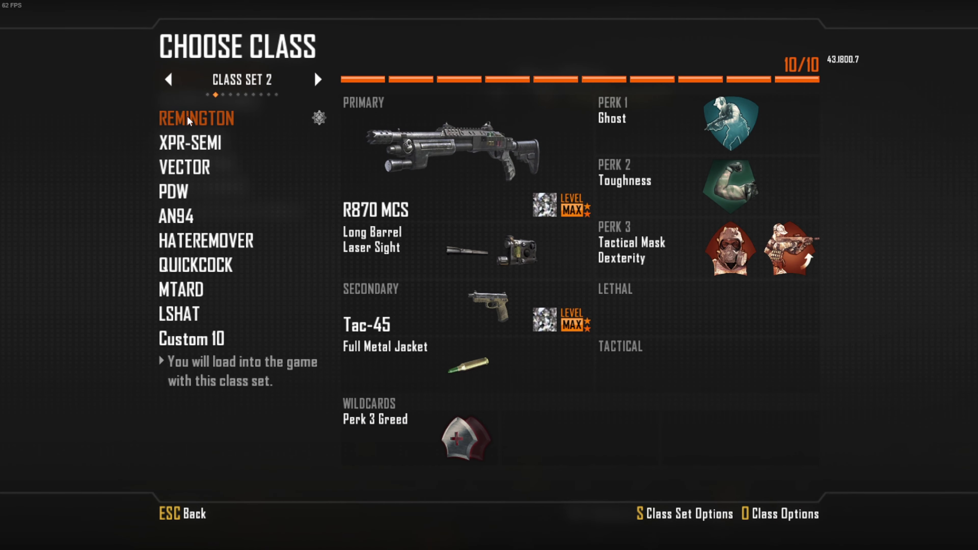
left_click(545, 204)
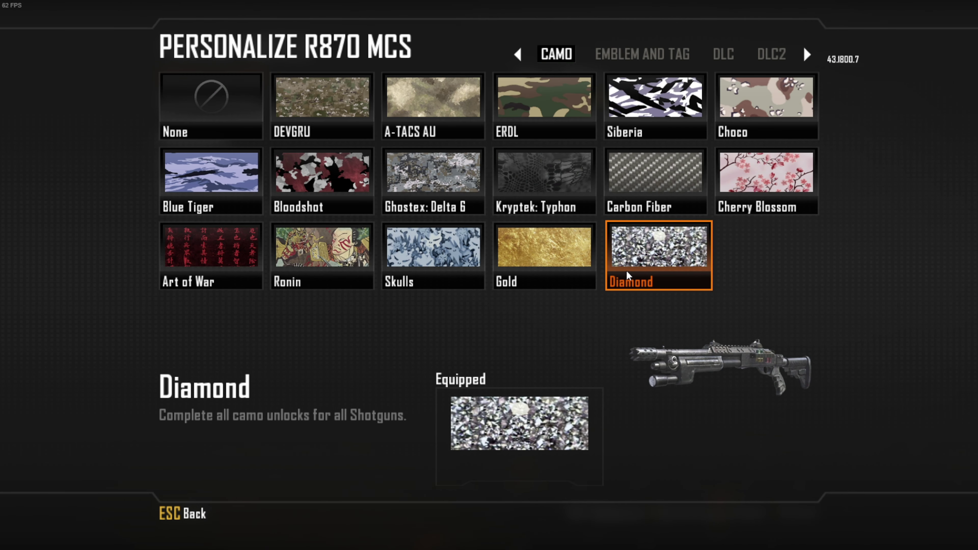
left_click(685, 263)
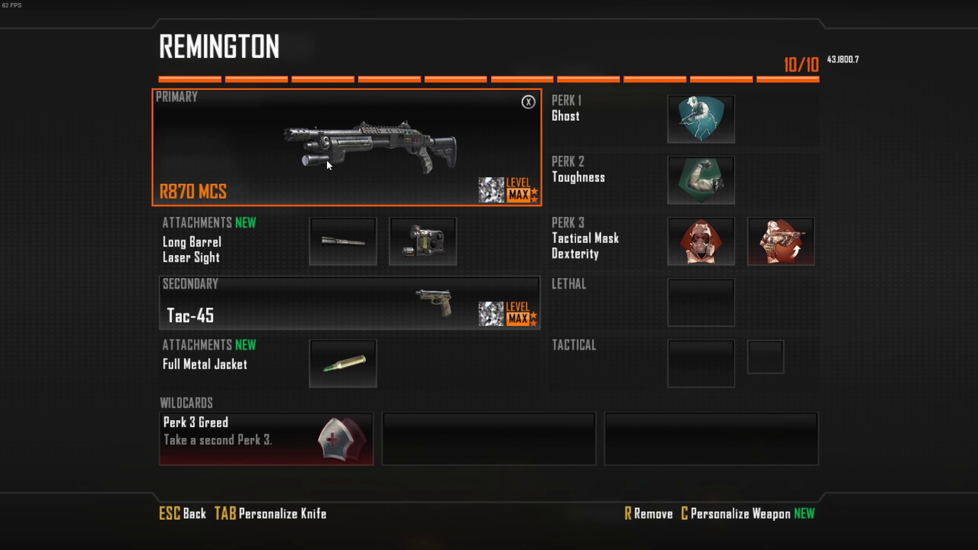
key("c")
left_click(692, 250)
View the Combat Knife's camo options and go back to the Public Match lobby
key("Tab")
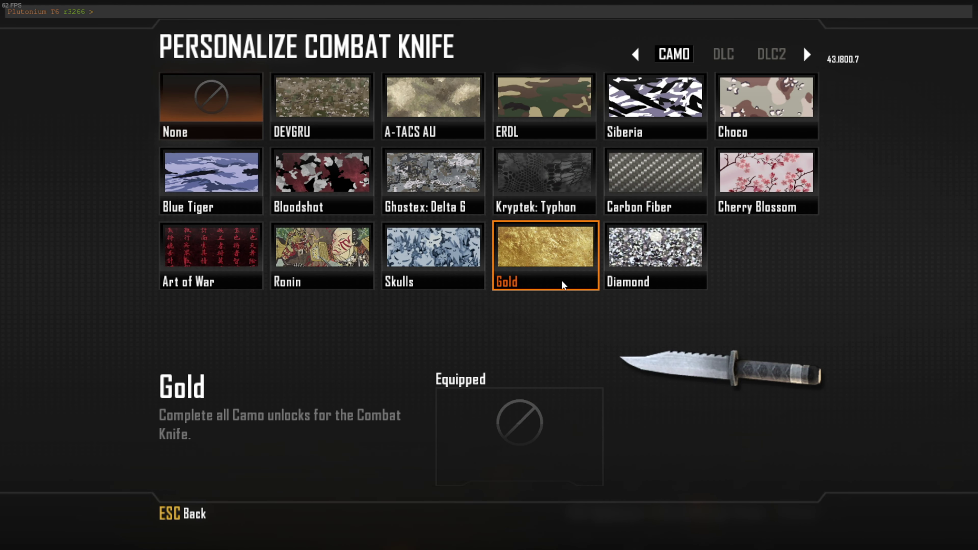
left_click(215, 152)
key("Escape")
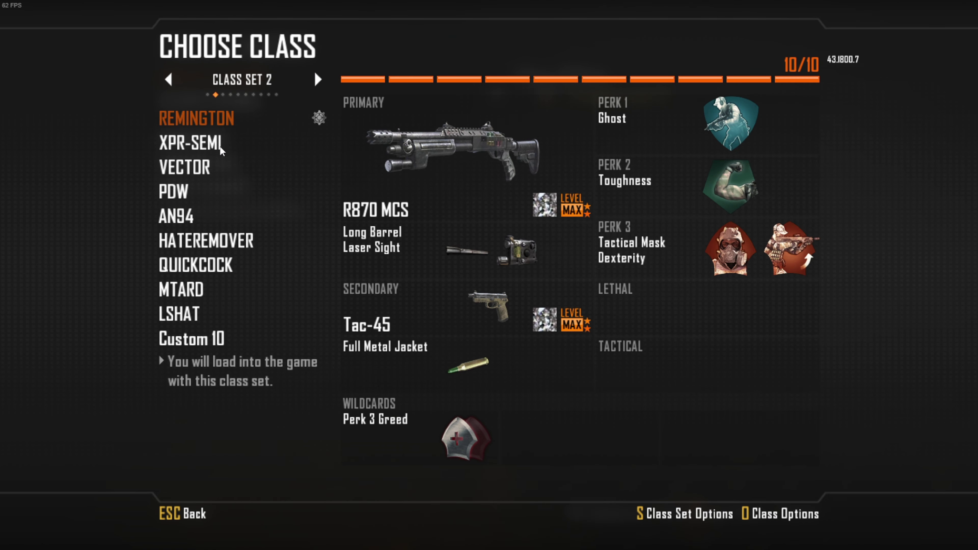
key("Escape")
Unlock everything by running the unlockall command in the Plutonium T6 console, then close the console
key("grave")
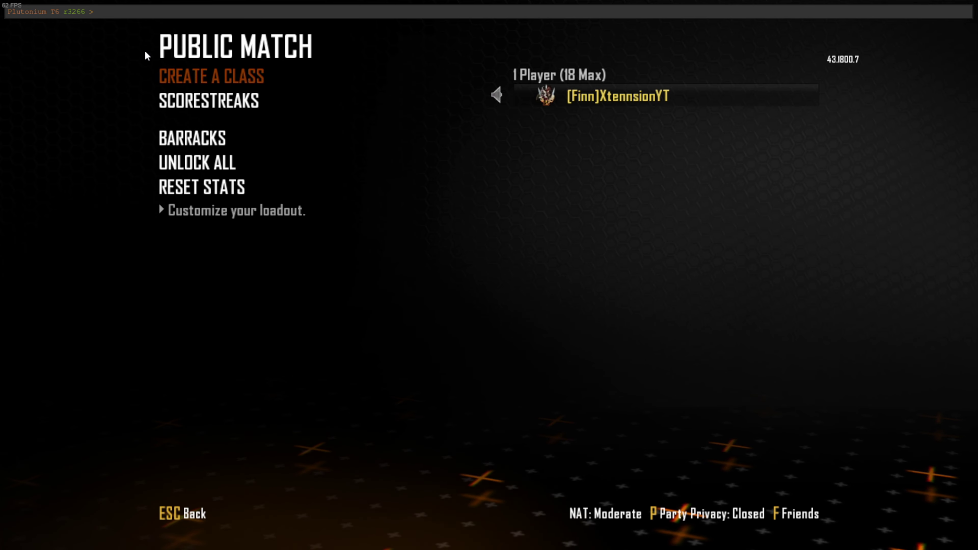
type("unlockall")
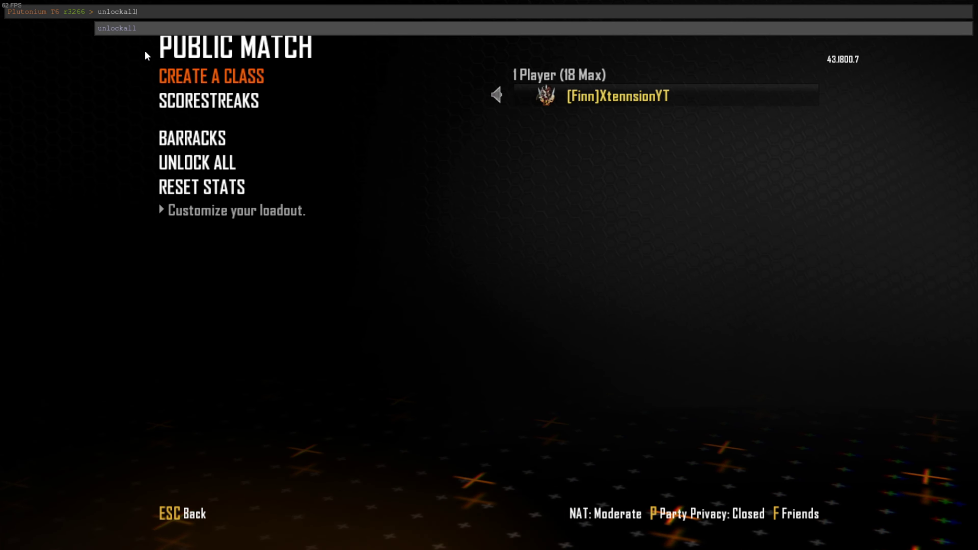
key("Return")
key("grave")
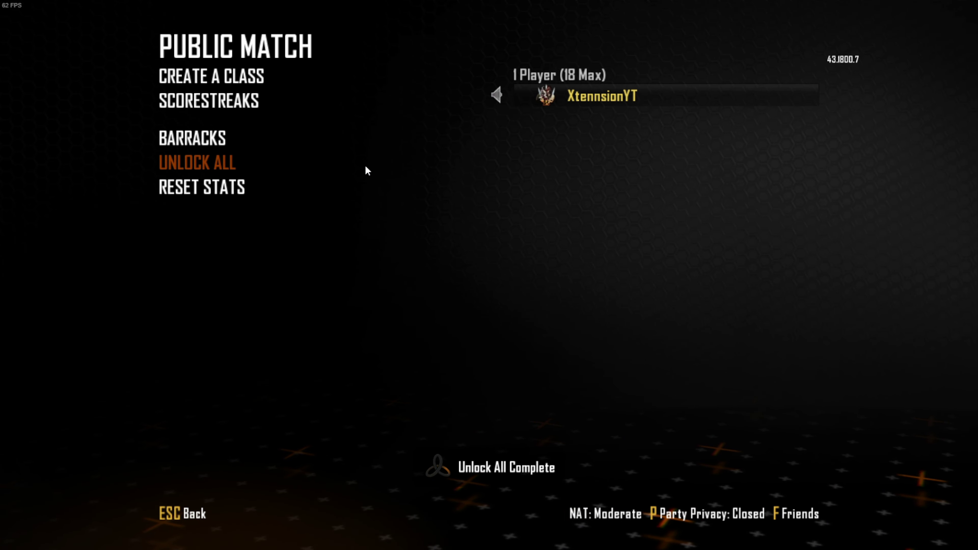
Check the custom classes in the first class set and Class Set 2, then go back to the main menu
left_click(222, 76)
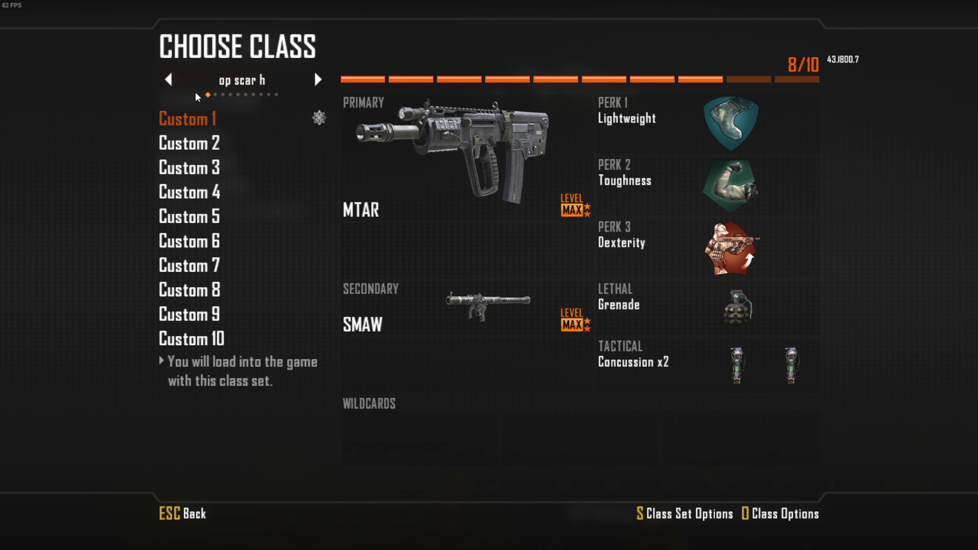
left_click(318, 80)
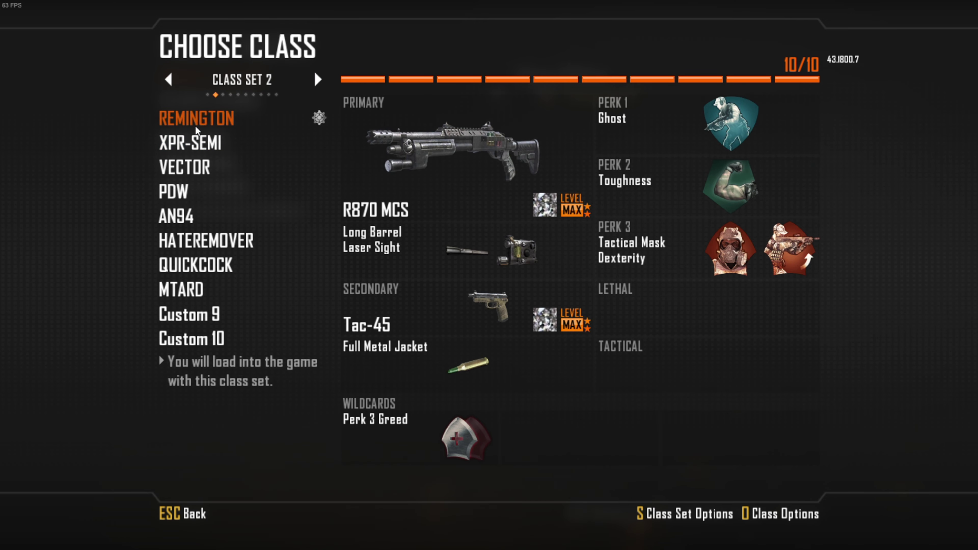
key("Escape")
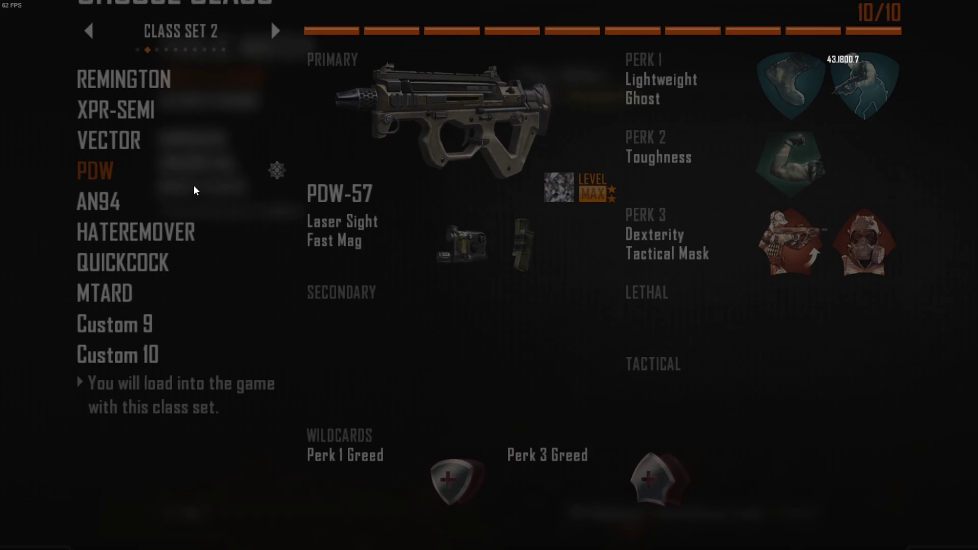
key("Escape")
key("Escape")
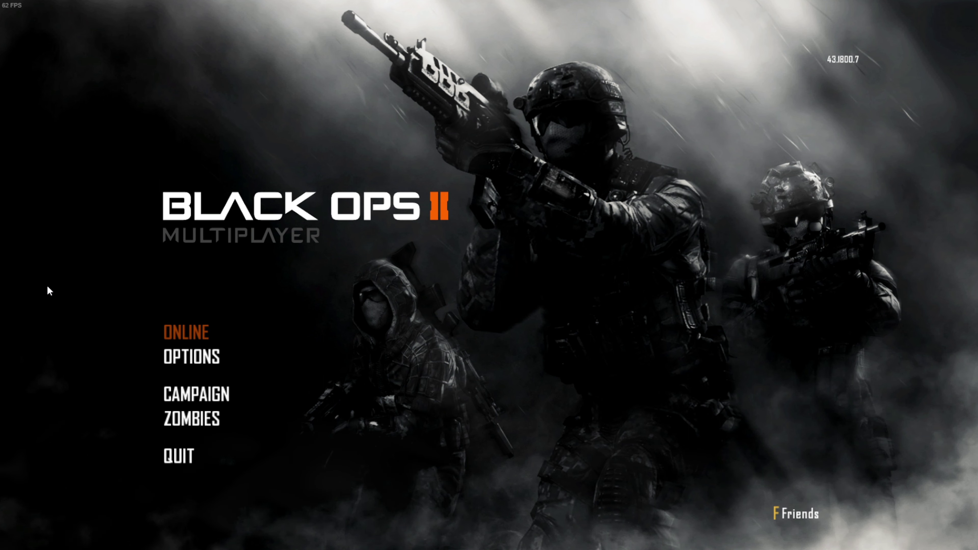
Quit Black Ops II Multiplayer and switch back to the Plutonium Launcher
left_click(185, 467)
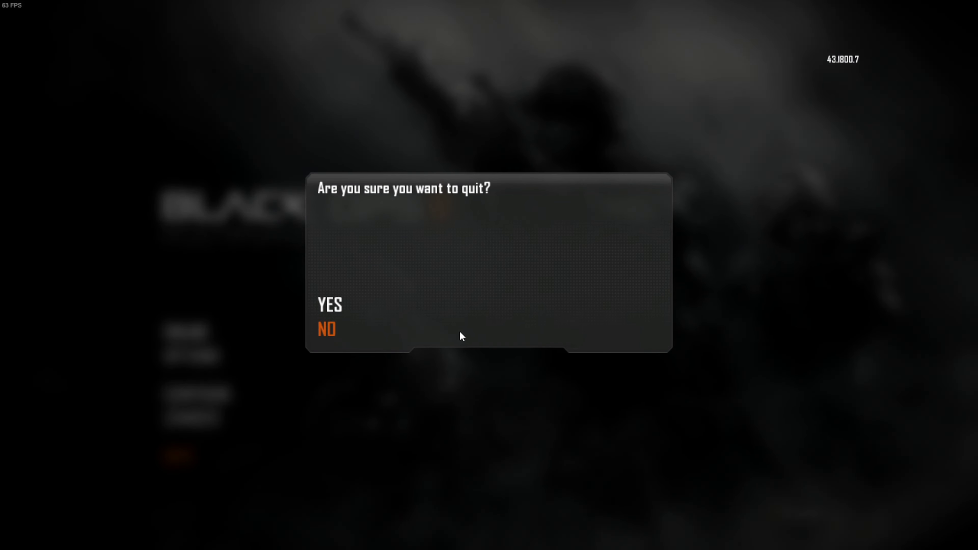
left_click(334, 310)
left_click(811, 463)
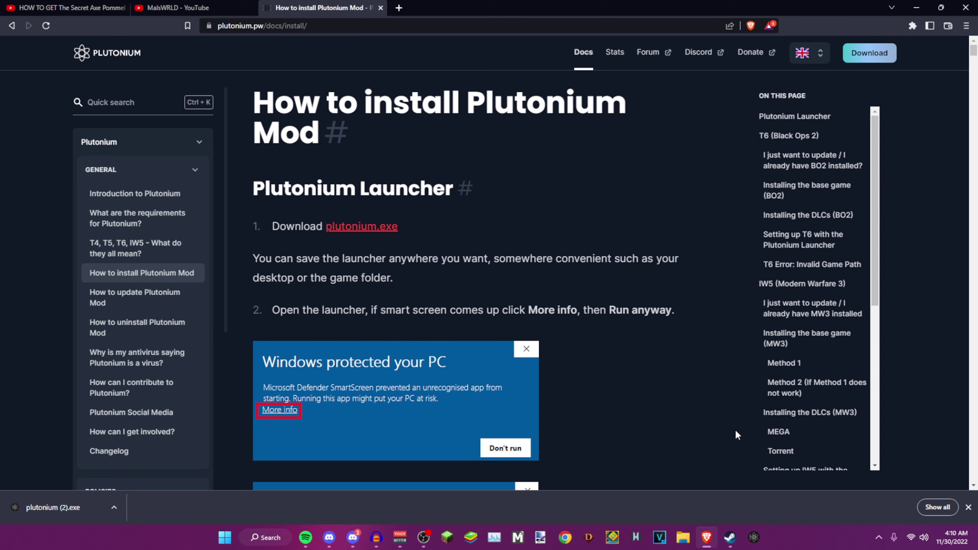
left_click(754, 537)
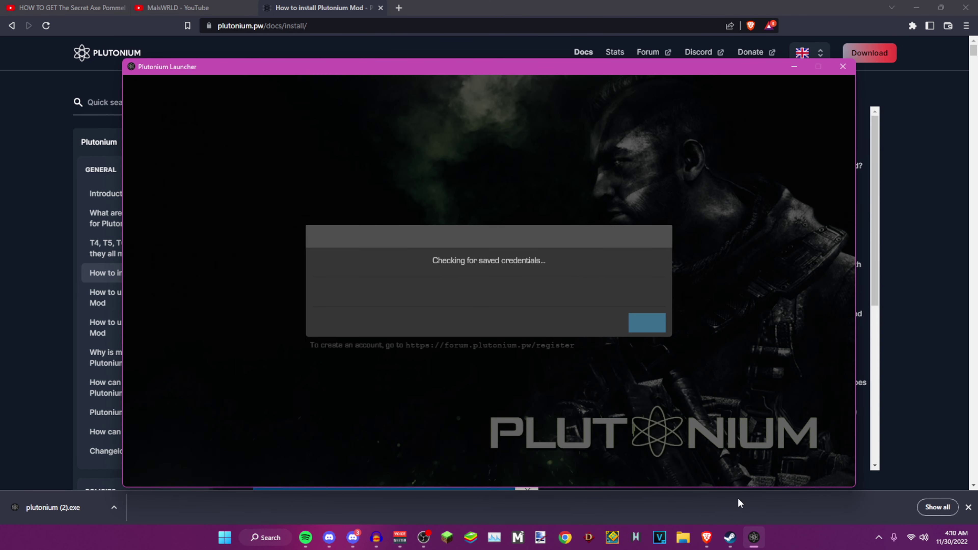
View the T5 Multiplayer page for Black Ops in the launcher
mouse_move(158, 222)
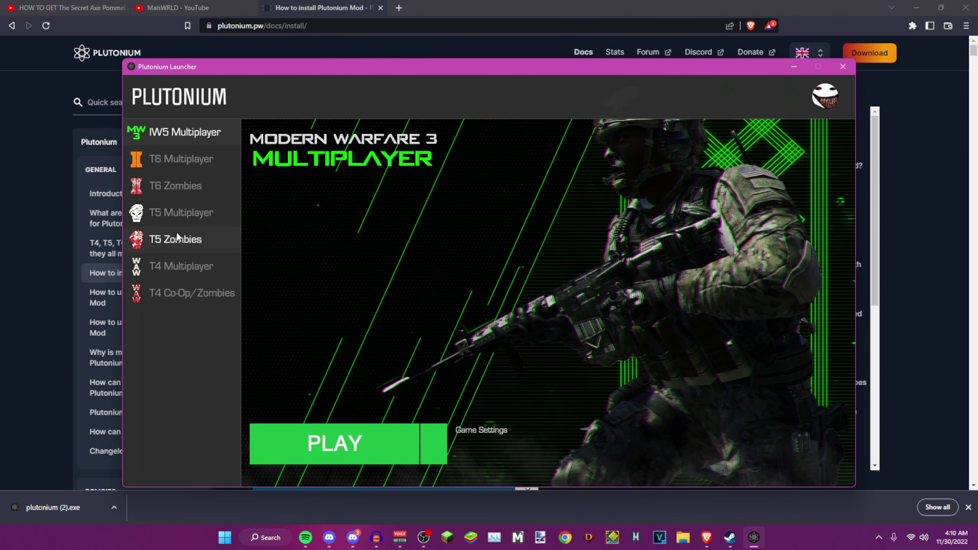
left_click(167, 215)
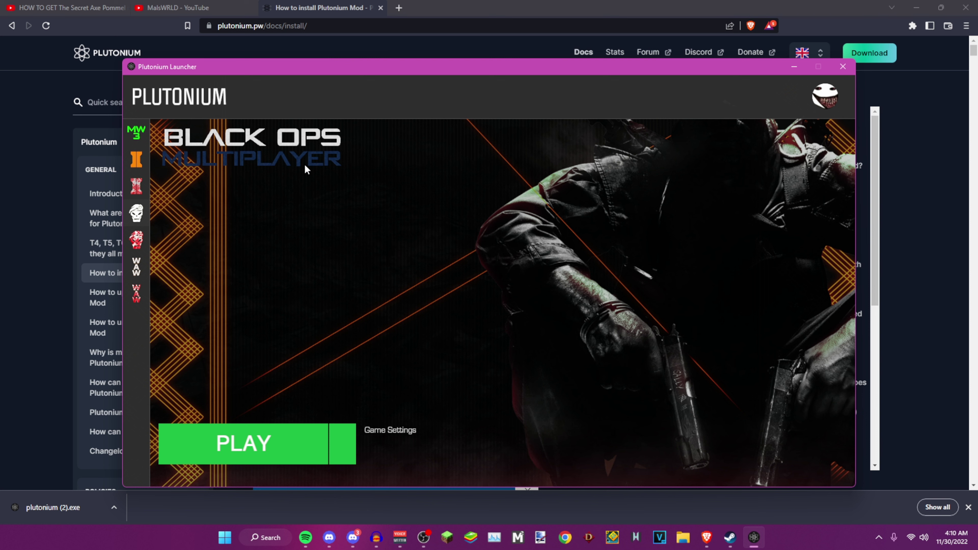
mouse_move(164, 214)
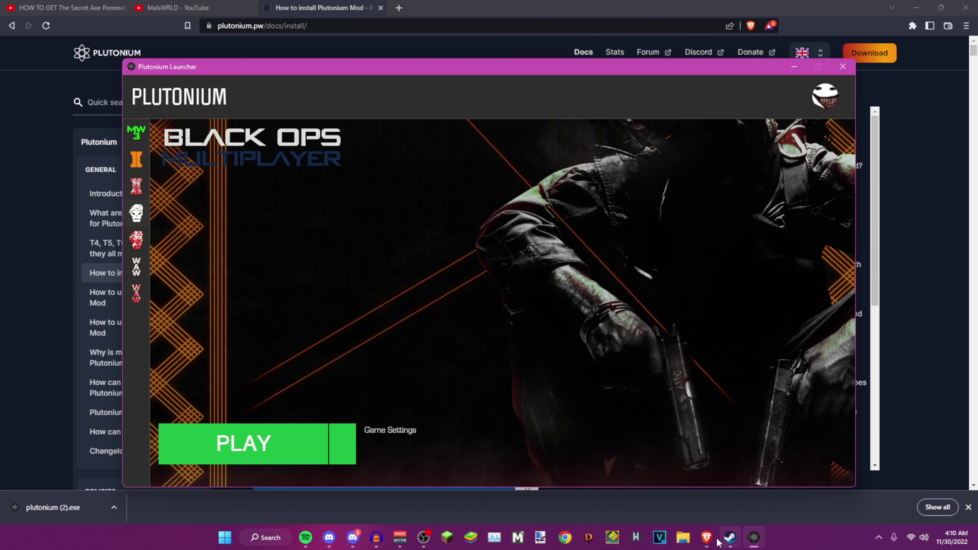
Switch to the browser, enter "`~`~" in the address bar to show the console key characters, and close the tab
left_click(706, 538)
left_click(394, 21)
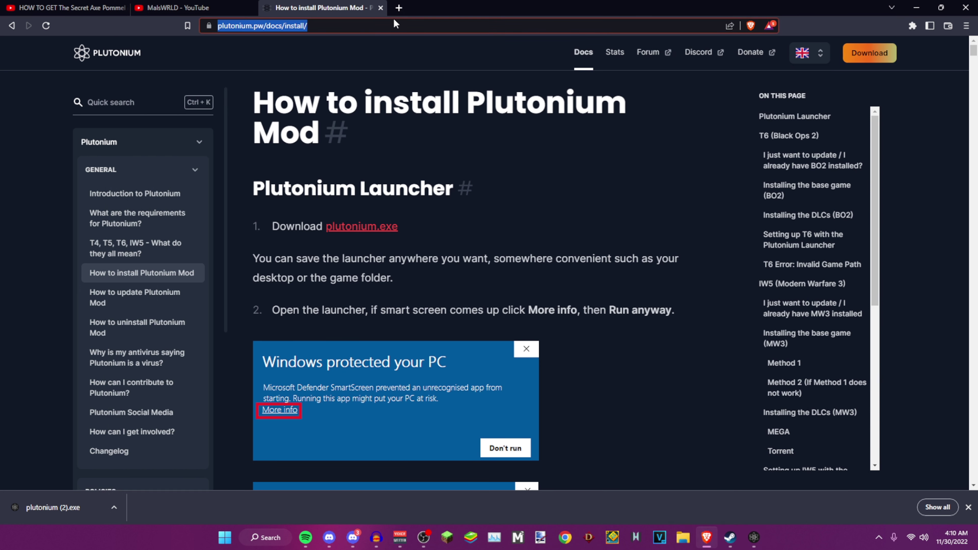
type("`~`~")
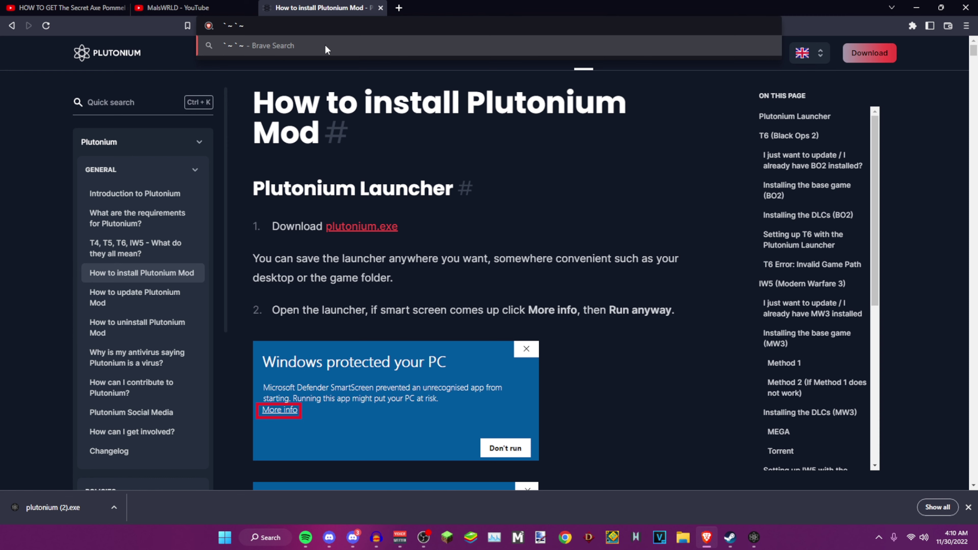
key("ctrl+w")
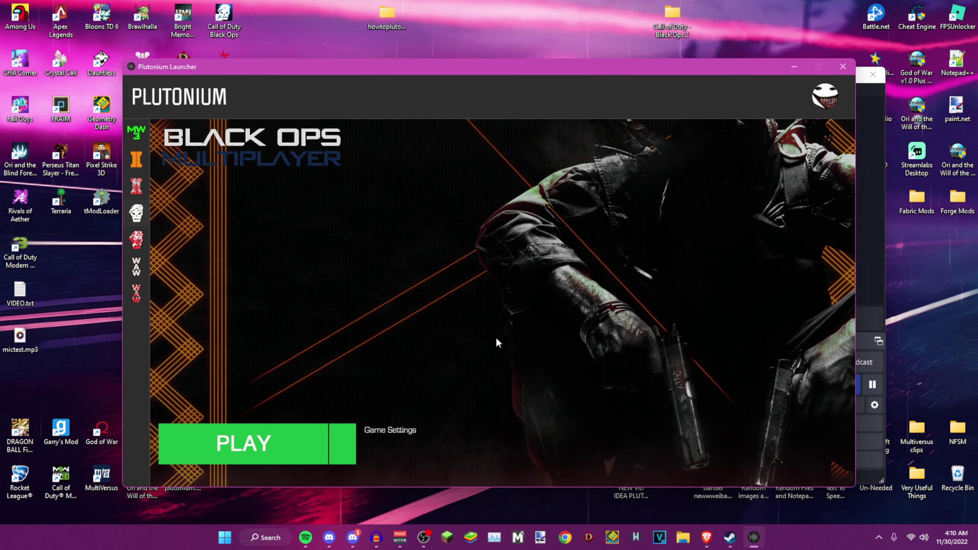
mouse_move(166, 165)
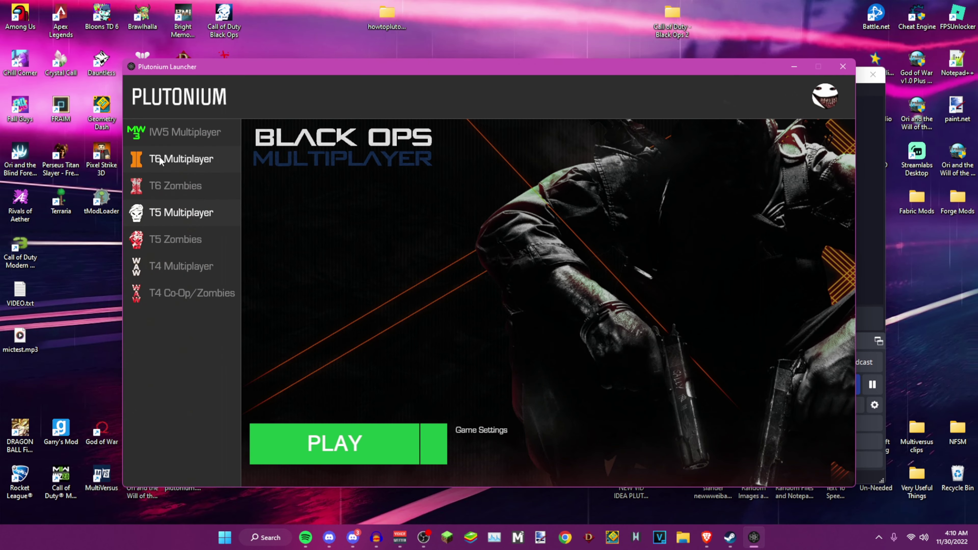
Launch IW5 Multiplayer for Modern Warfare 3 from the launcher and bring the game window to the front
left_click(171, 135)
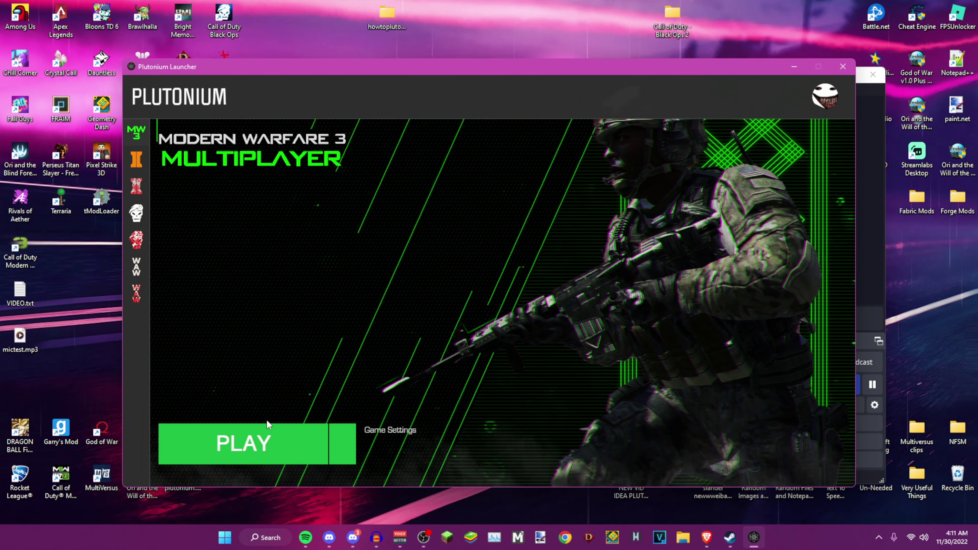
left_click(268, 429)
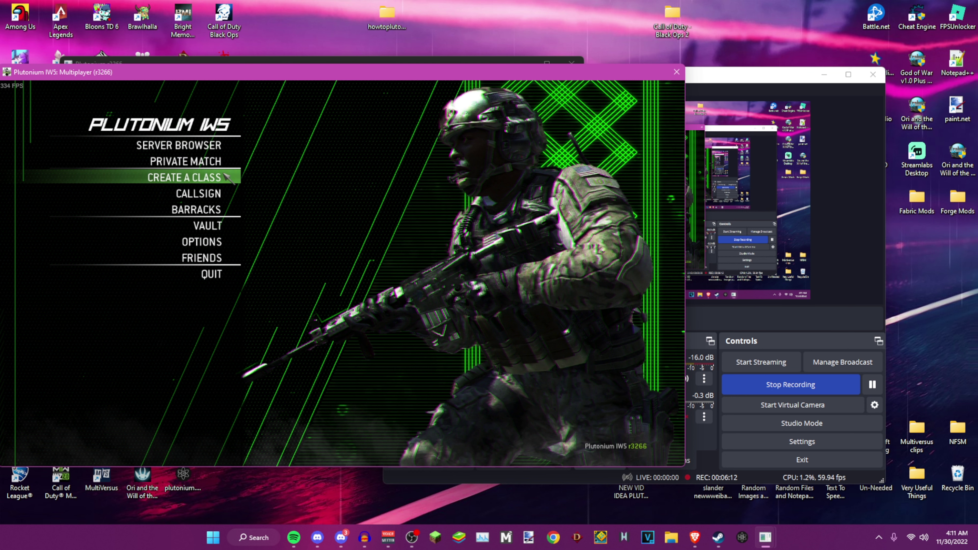
left_click(794, 308)
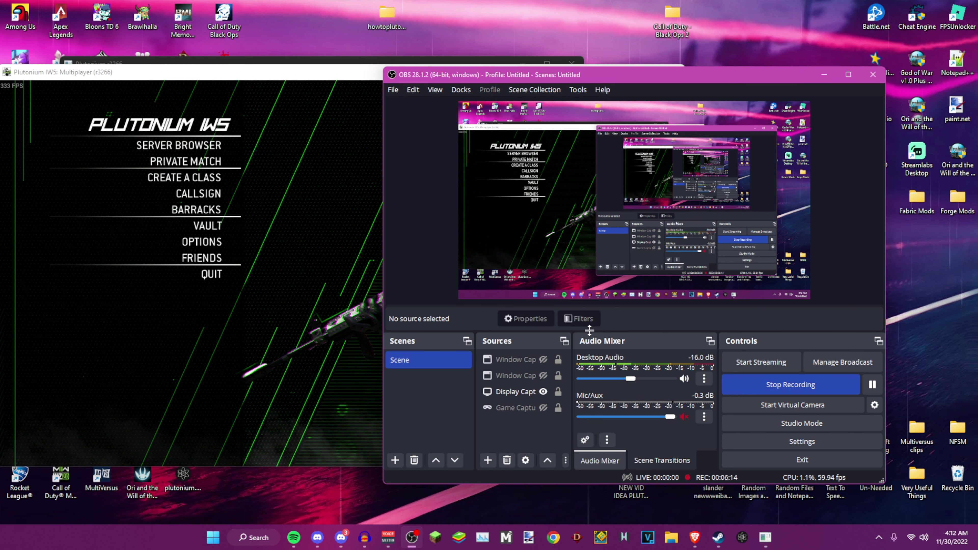
left_click(380, 318)
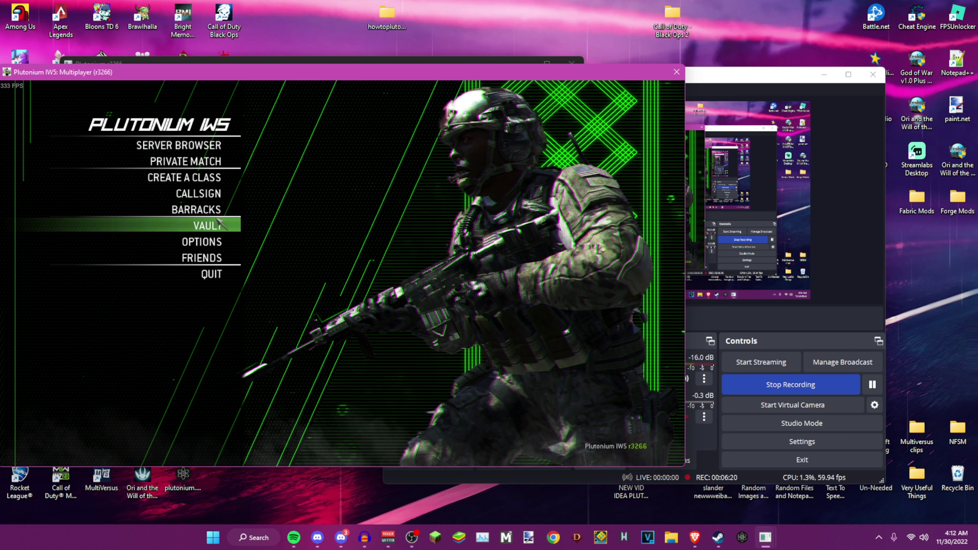
Run the "unlockall" command in the Plutonium IW5 console and close the console
key("grave")
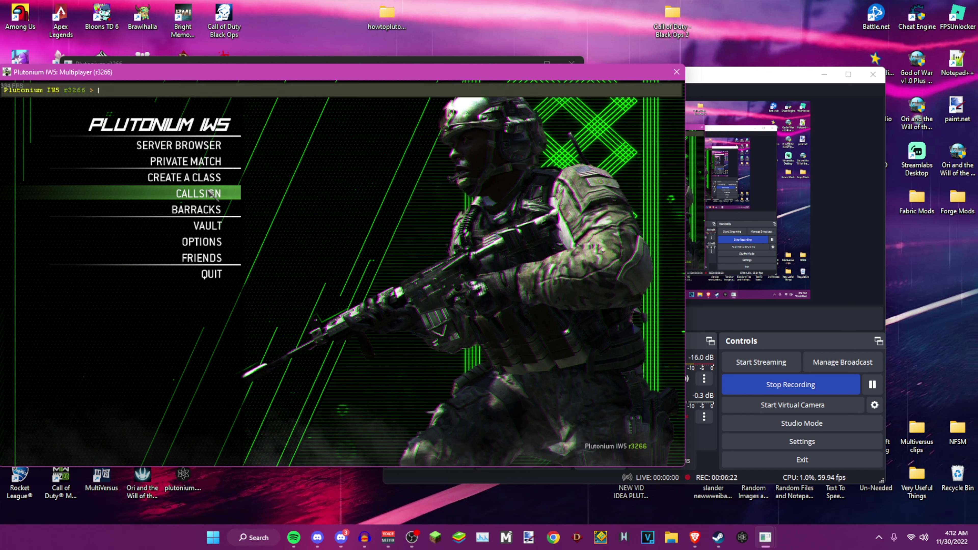
type("unlockal")
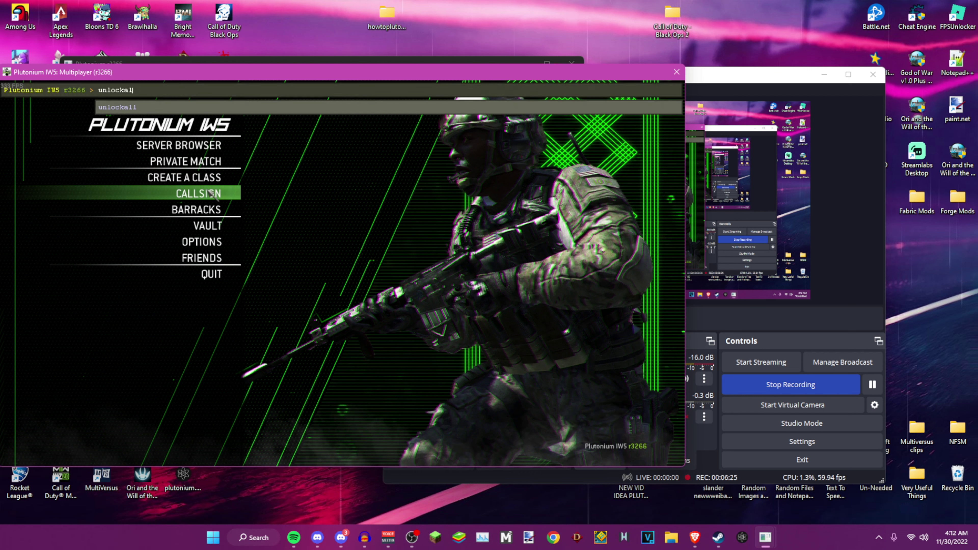
key("Return")
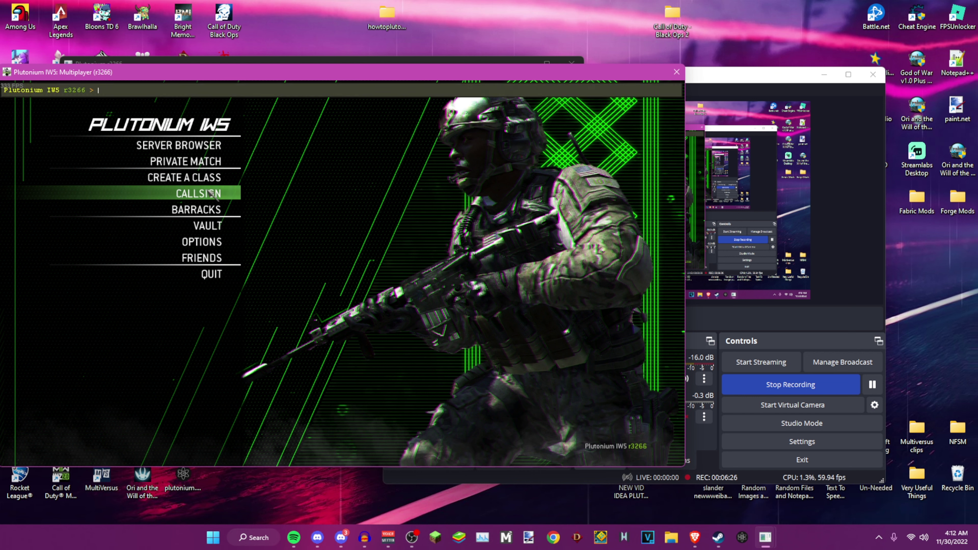
key("grave")
Check the custom classes in Modern Warfare 3, then go back to the main menu
left_click(213, 184)
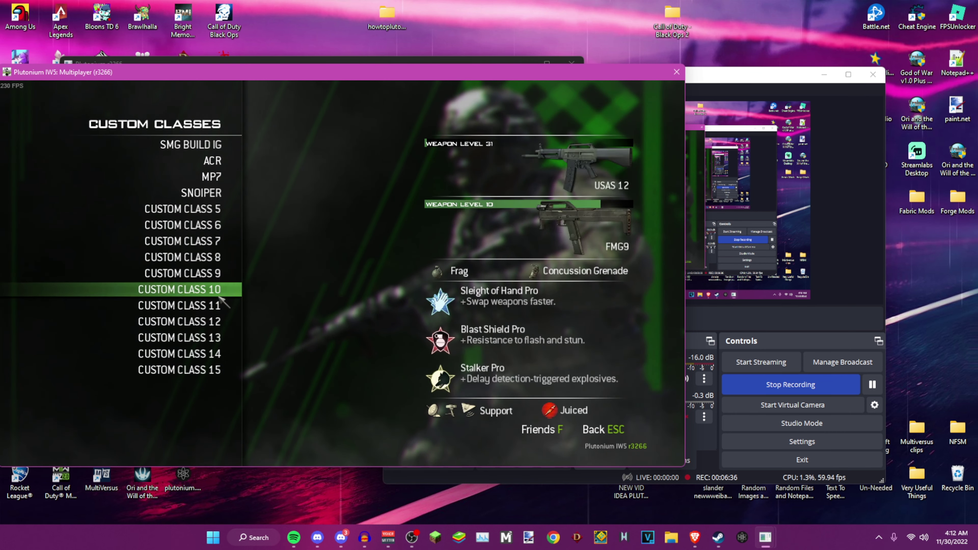
key("Escape")
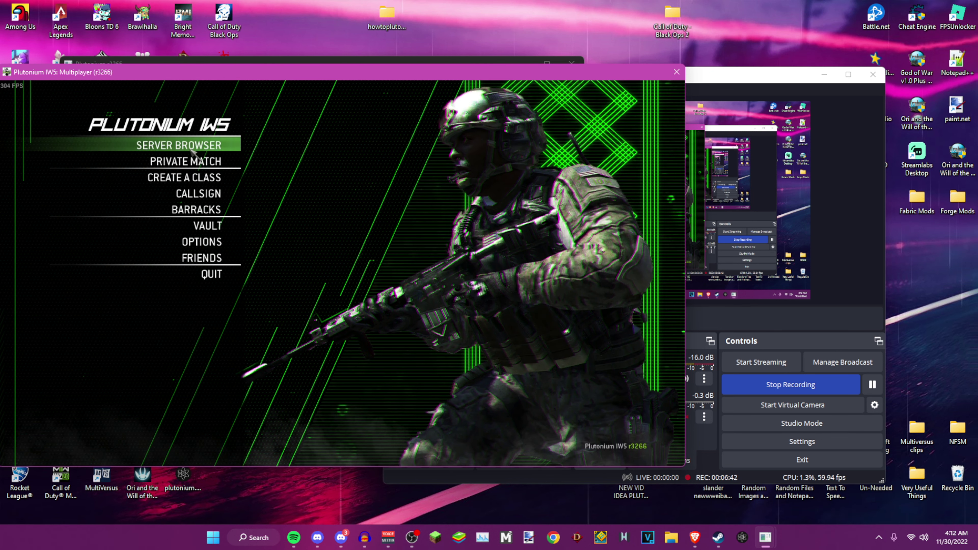
left_click(189, 149)
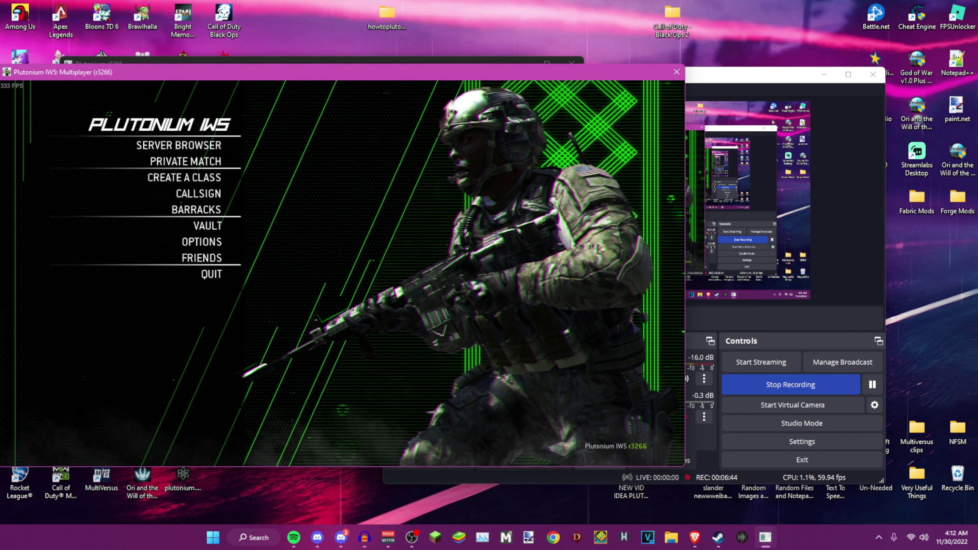
End the Plutonium Bootstrapper task in Task Manager to shut down the game, and close Task Manager
left_click(484, 538)
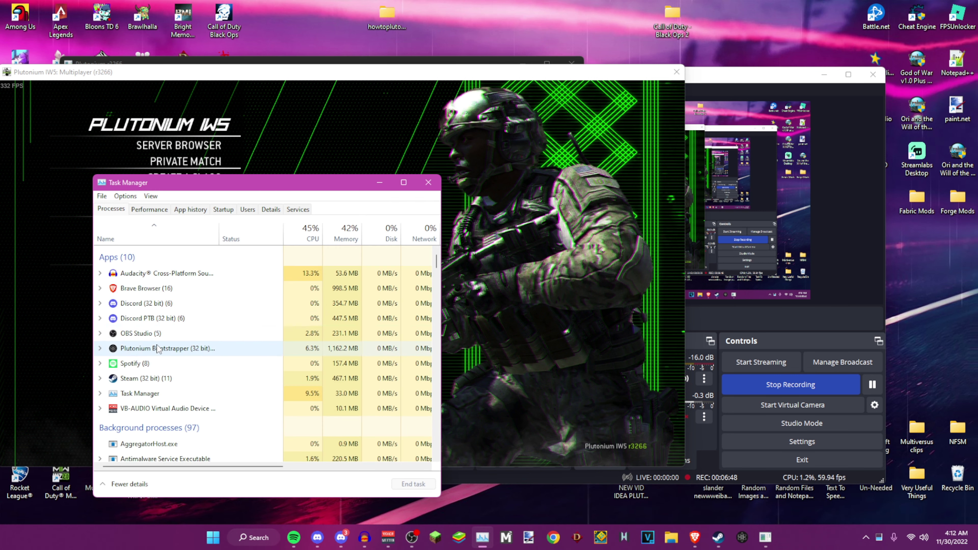
right_click(208, 348)
left_click(227, 376)
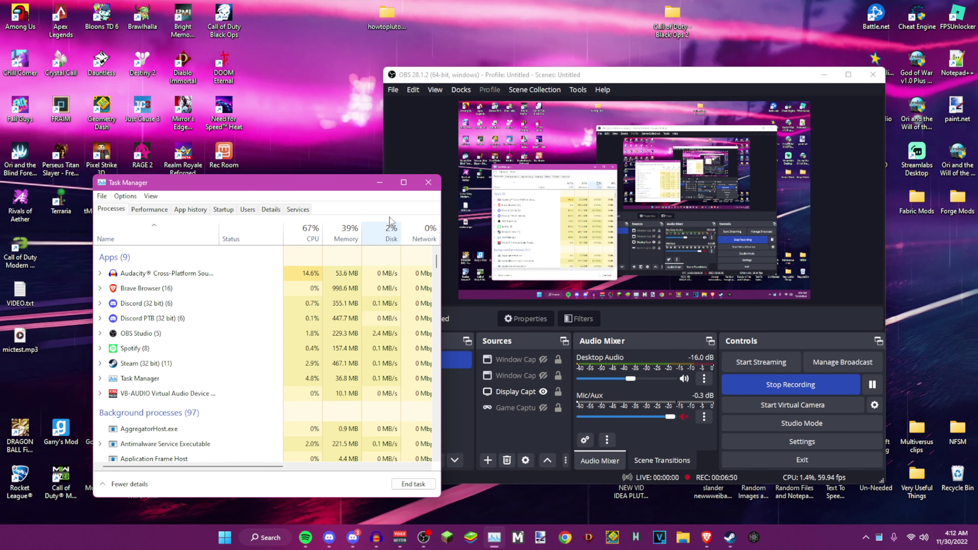
left_click(429, 182)
Minimize all windows and hide the desktop icons
key("super+d")
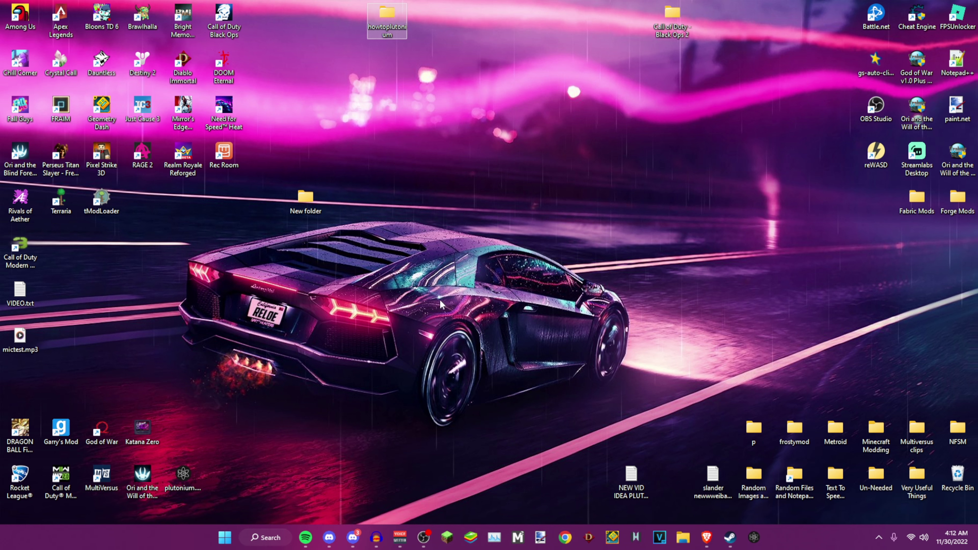
left_click(426, 285)
right_click(426, 282)
mouse_move(458, 286)
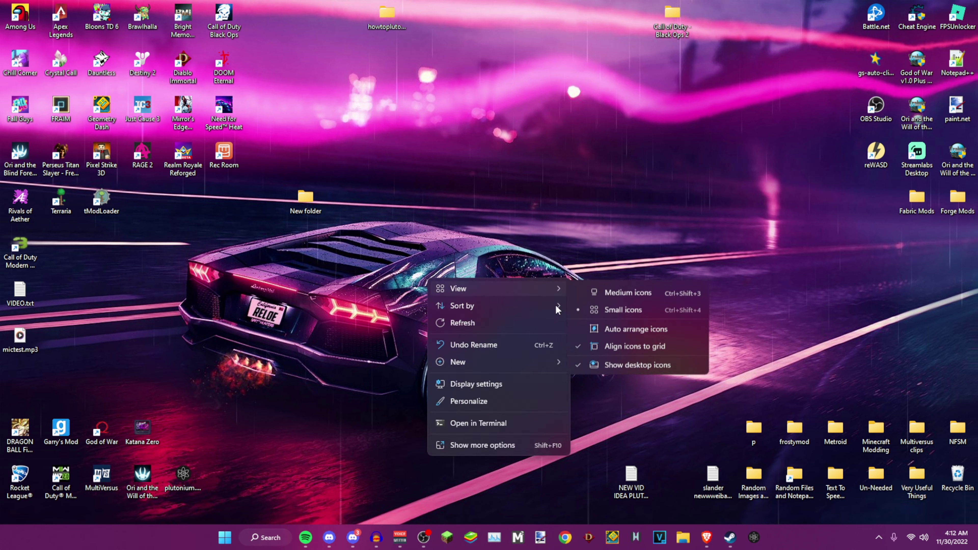
left_click(632, 376)
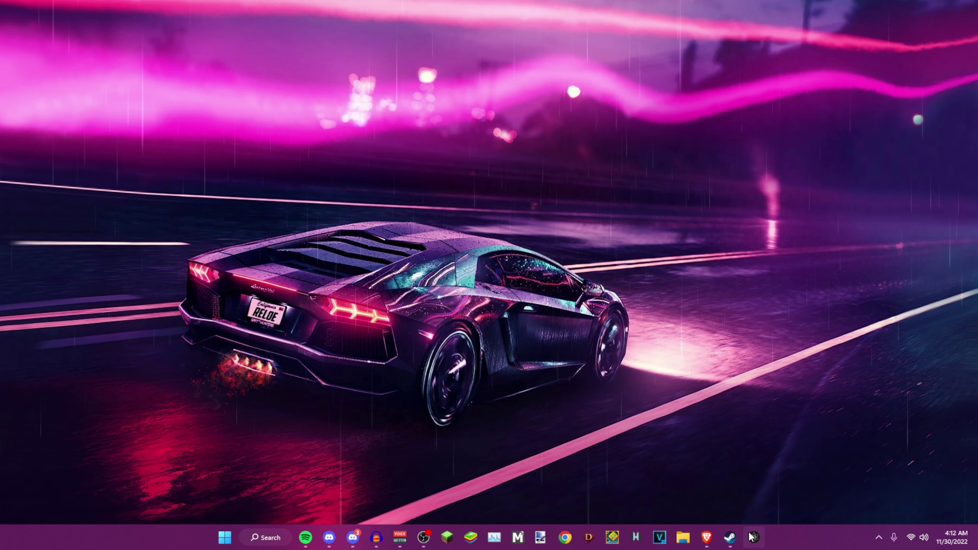